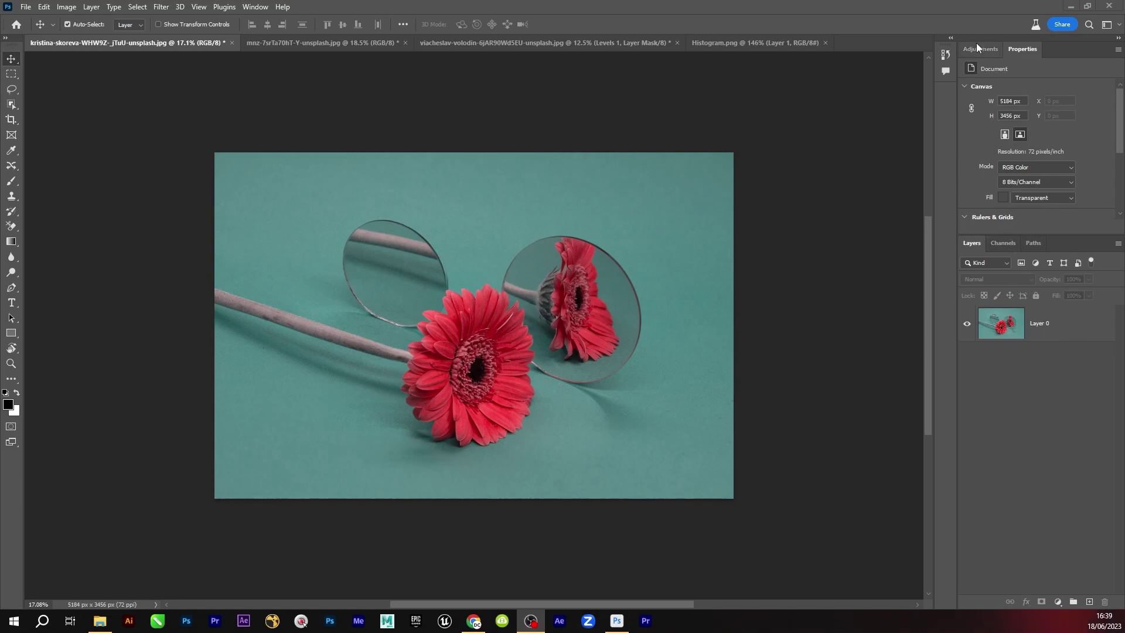
Step: Add a Levels adjustment layer above the red gerbera photo, enlarge its settings area, and select the adjustment itself instead of its mask
{"action": "left_click", "coordinate": [256, 7]}
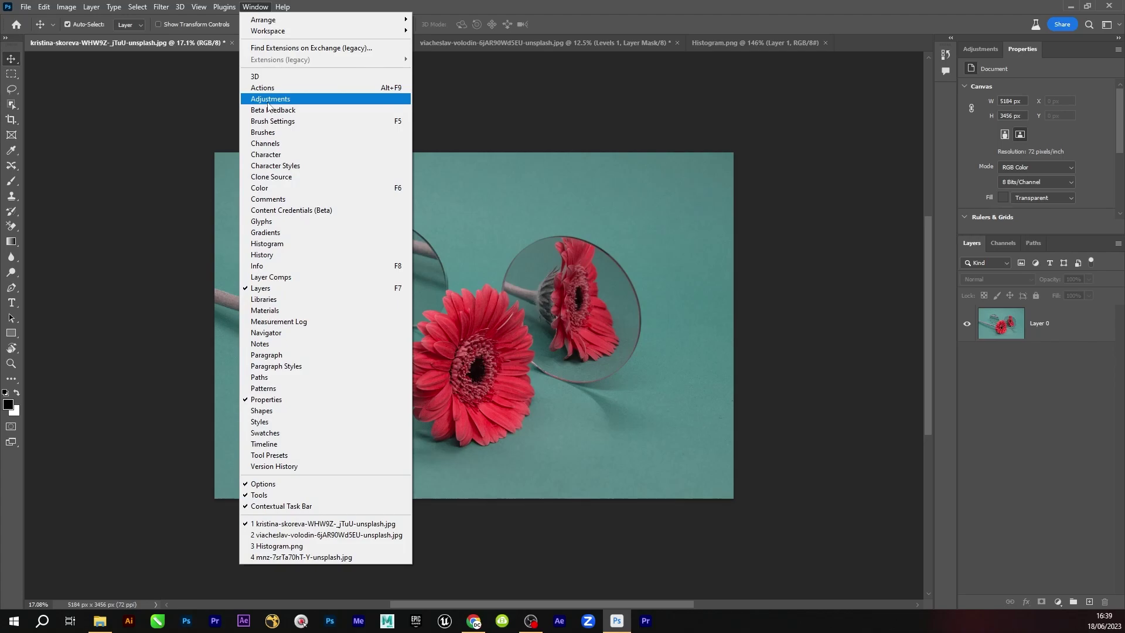
{"action": "left_click", "coordinate": [269, 101]}
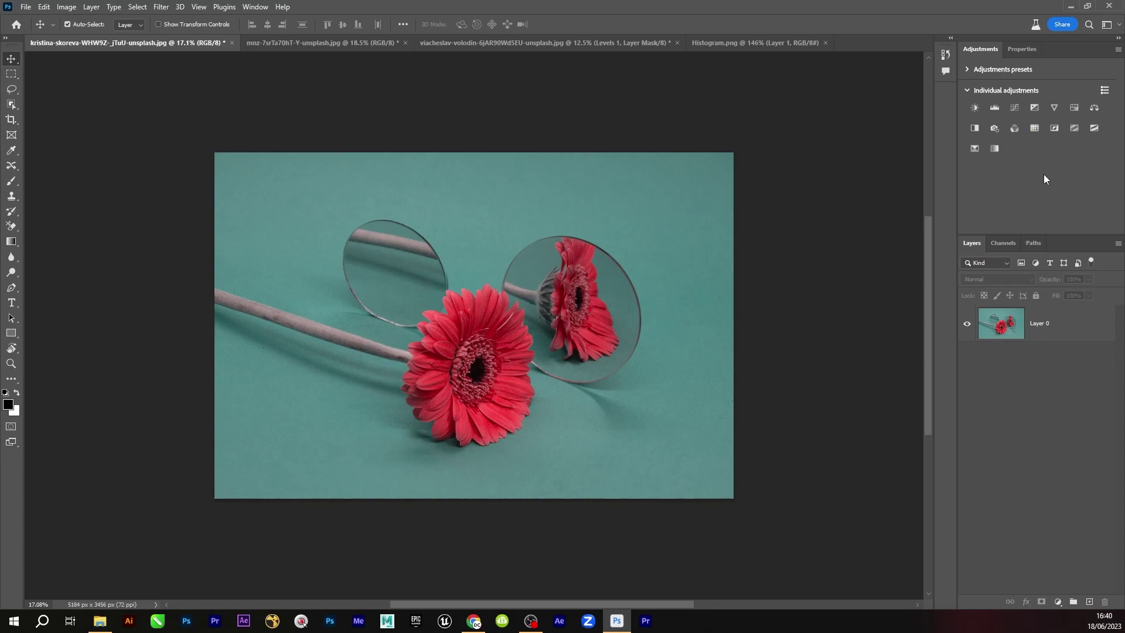
{"action": "left_click", "coordinate": [995, 108]}
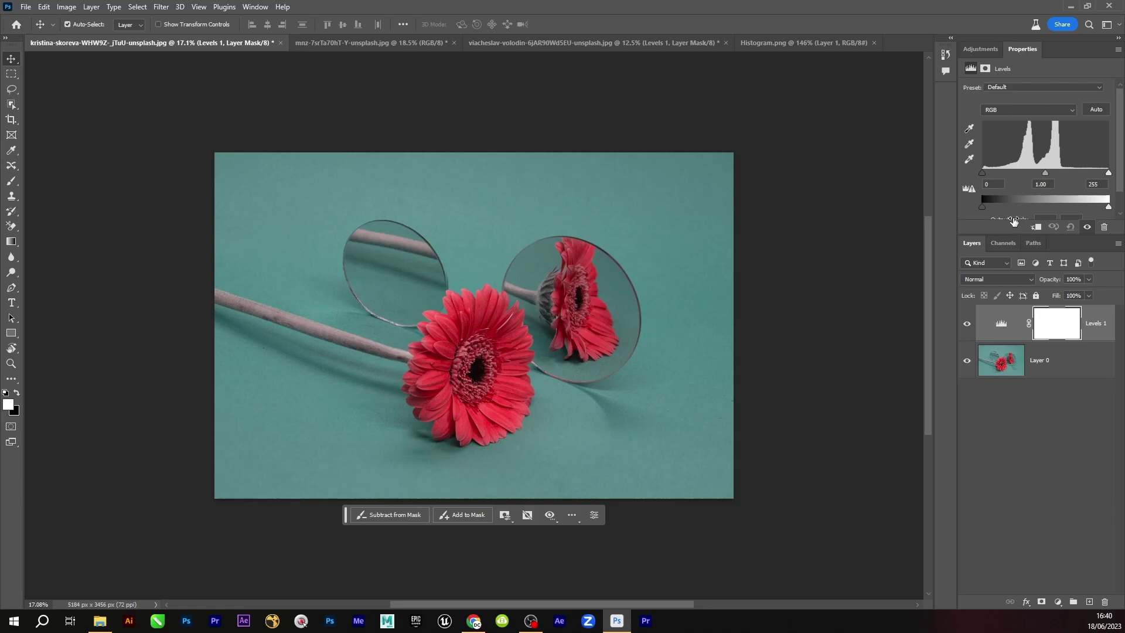
{"action": "left_click_drag", "start_coordinate": [1013, 234], "coordinate": [1013, 272]}
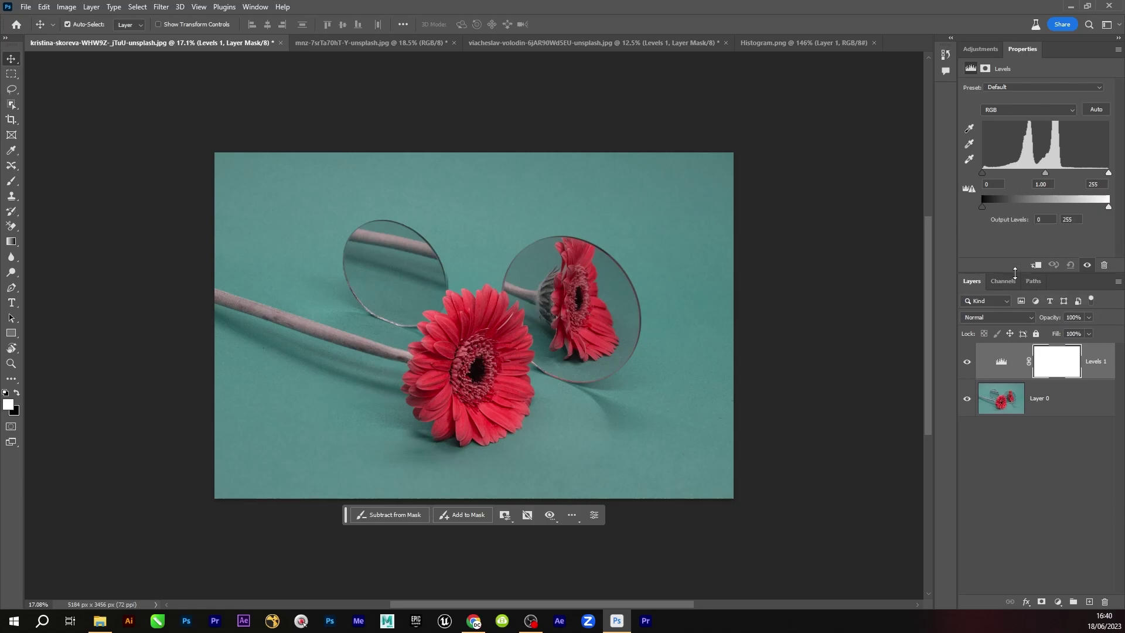
{"action": "left_click", "coordinate": [1006, 397]}
{"action": "left_click", "coordinate": [999, 364]}
{"action": "left_click", "coordinate": [1002, 368]}
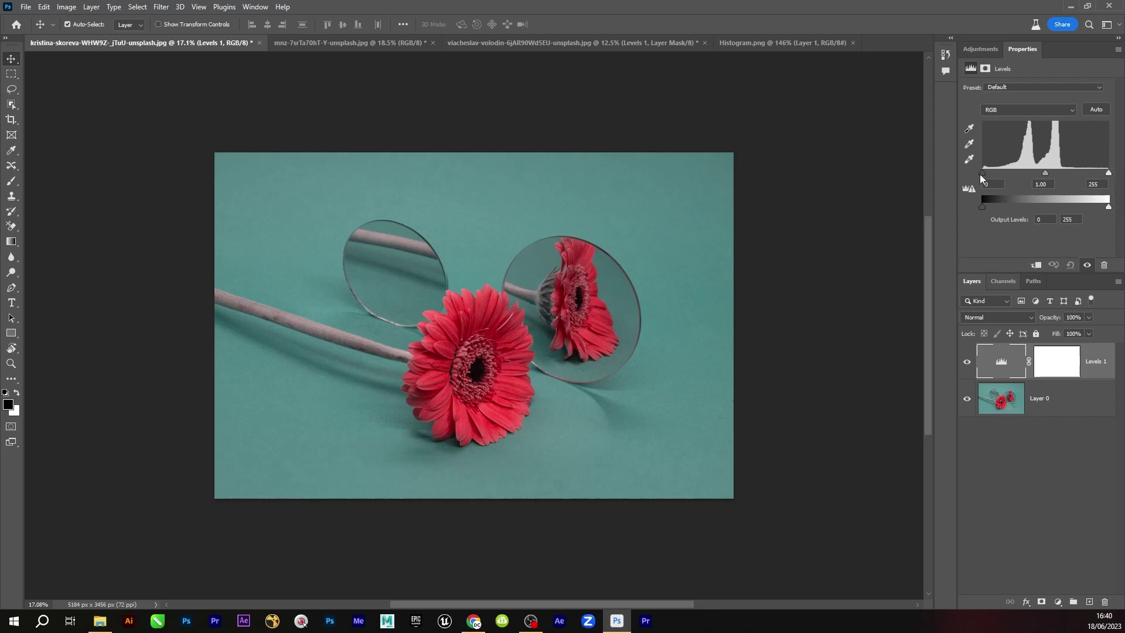
Step: Examine the shadow, midtone and white zones in the Histogram.png document, and return to the red gerbera photo
{"action": "left_click", "coordinate": [765, 42]}
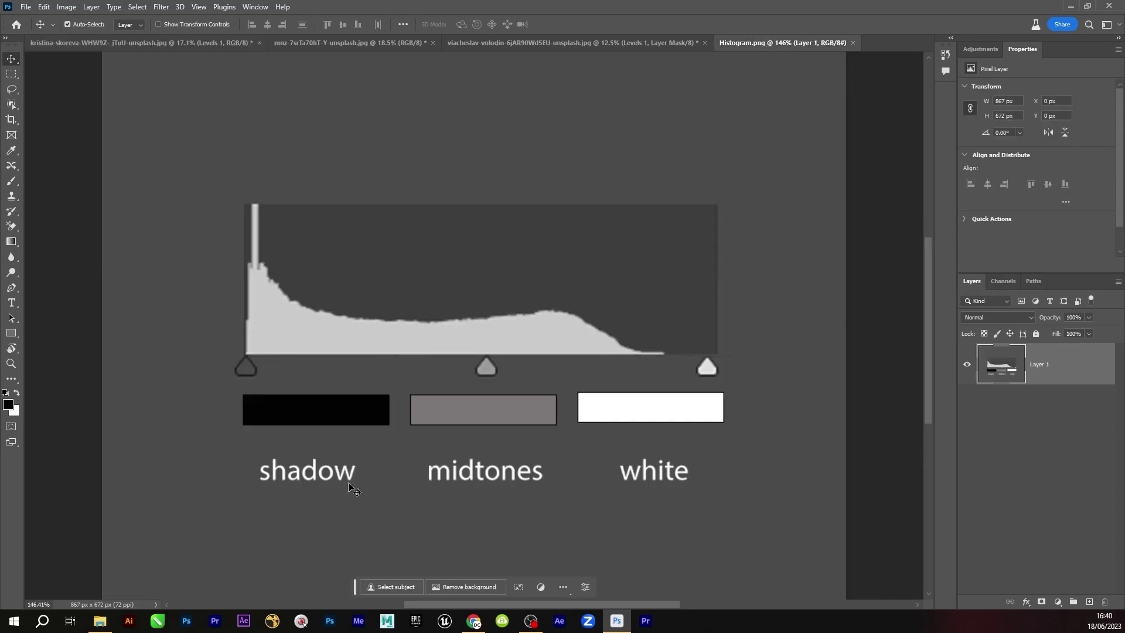
{"action": "scroll", "coordinate": [429, 441], "scroll_direction": "down", "scroll_amount": 3}
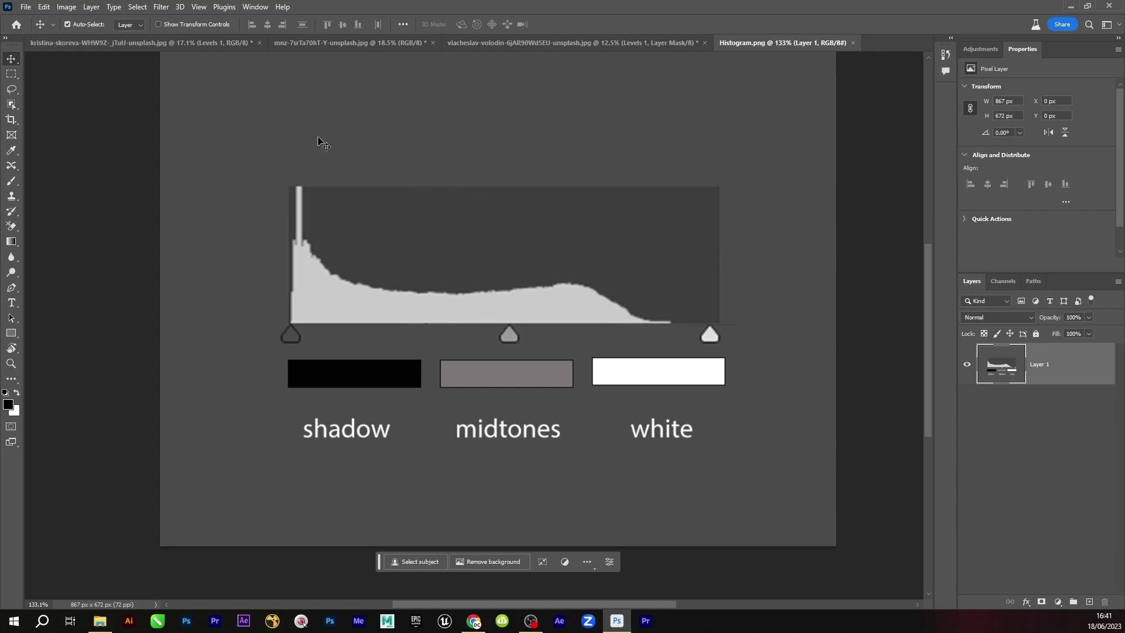
{"action": "left_click", "coordinate": [154, 43]}
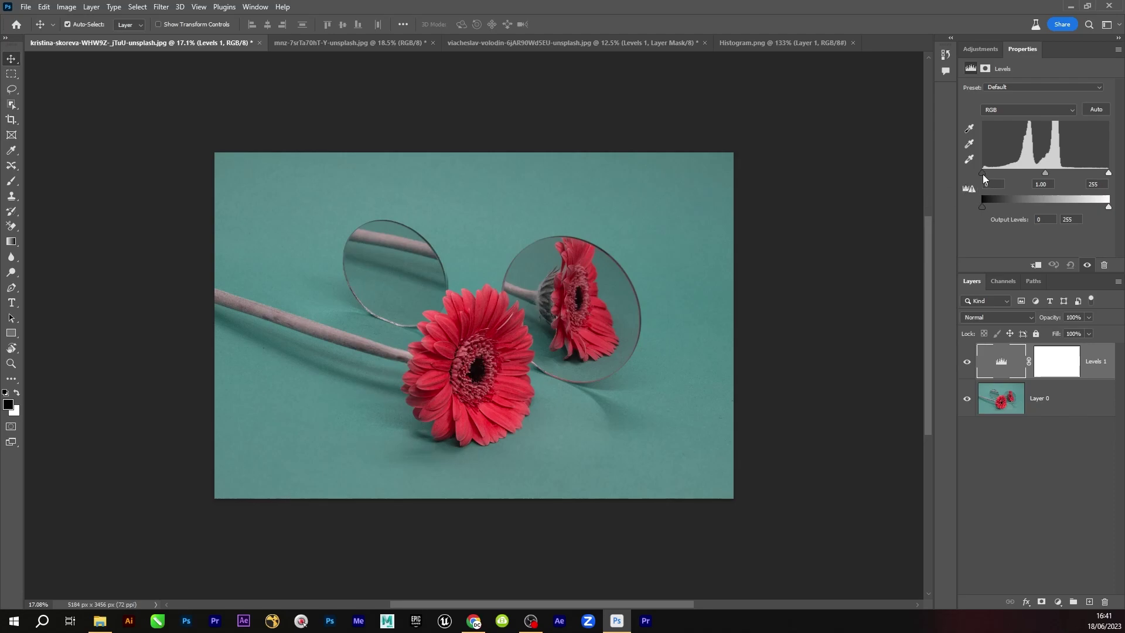
Step: Try a shadow input level of 122 on the gerbera photo's Levels adjustment, and undo it
{"action": "left_click_drag", "start_coordinate": [982, 174], "coordinate": [1042, 177]}
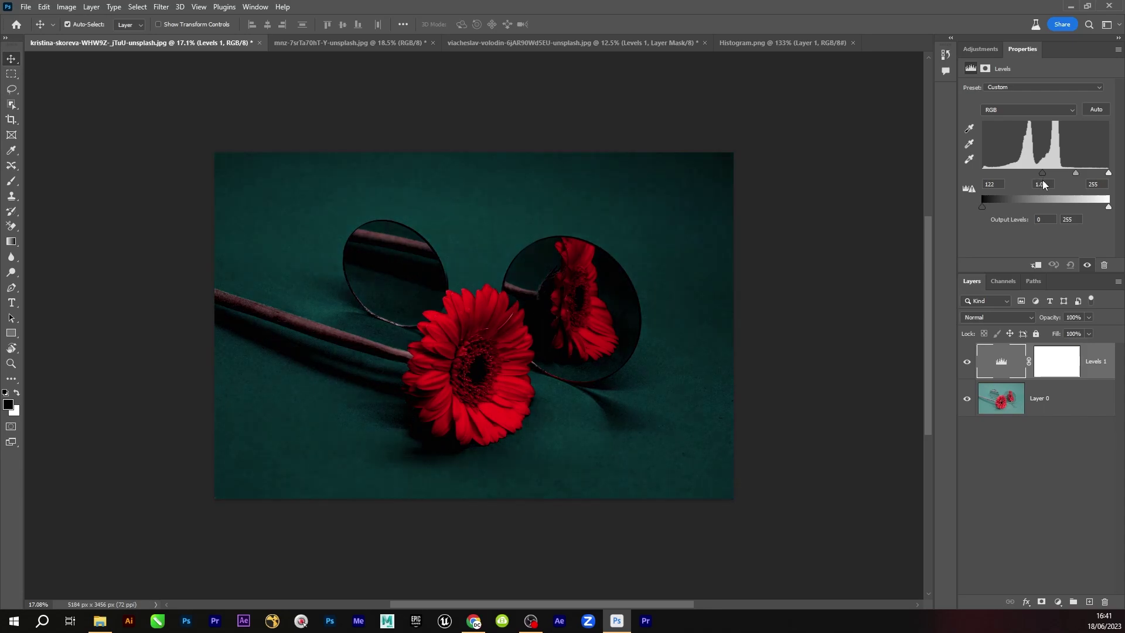
{"action": "key", "text": "ctrl+z"}
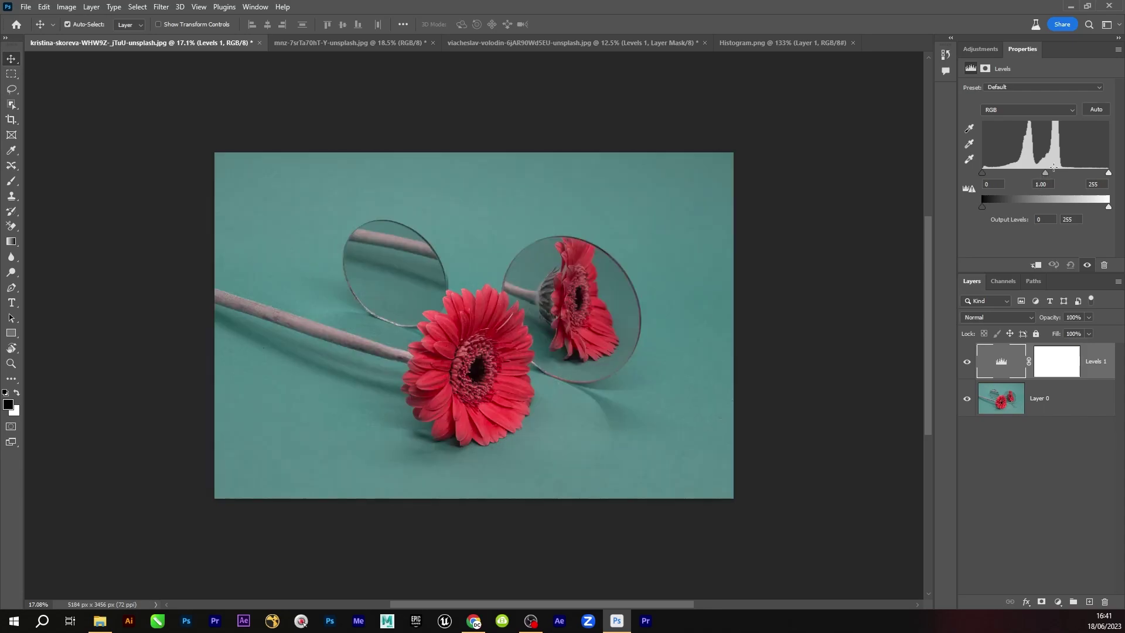
{"action": "mouse_move", "coordinate": [1046, 174]}
{"action": "left_mouse_down"}
{"action": "mouse_move", "coordinate": [1019, 172]}
{"action": "mouse_move", "coordinate": [1067, 177]}
{"action": "mouse_move", "coordinate": [1039, 186]}
{"action": "mouse_move", "coordinate": [1045, 173]}
{"action": "left_mouse_up"}
{"action": "mouse_move", "coordinate": [1110, 174]}
{"action": "left_mouse_down"}
{"action": "mouse_move", "coordinate": [1093, 176]}
{"action": "mouse_move", "coordinate": [1110, 174]}
{"action": "left_mouse_up"}
{"action": "mouse_move", "coordinate": [1108, 175]}
{"action": "left_mouse_down"}
{"action": "mouse_move", "coordinate": [1094, 174]}
{"action": "mouse_move", "coordinate": [1111, 181]}
{"action": "left_mouse_up"}
Step: Try a shadow input level of 64, inspect the flower up close, and reset the level to 0
{"action": "left_click", "coordinate": [984, 175]}
{"action": "left_click_drag", "start_coordinate": [986, 174], "coordinate": [1007, 175]}
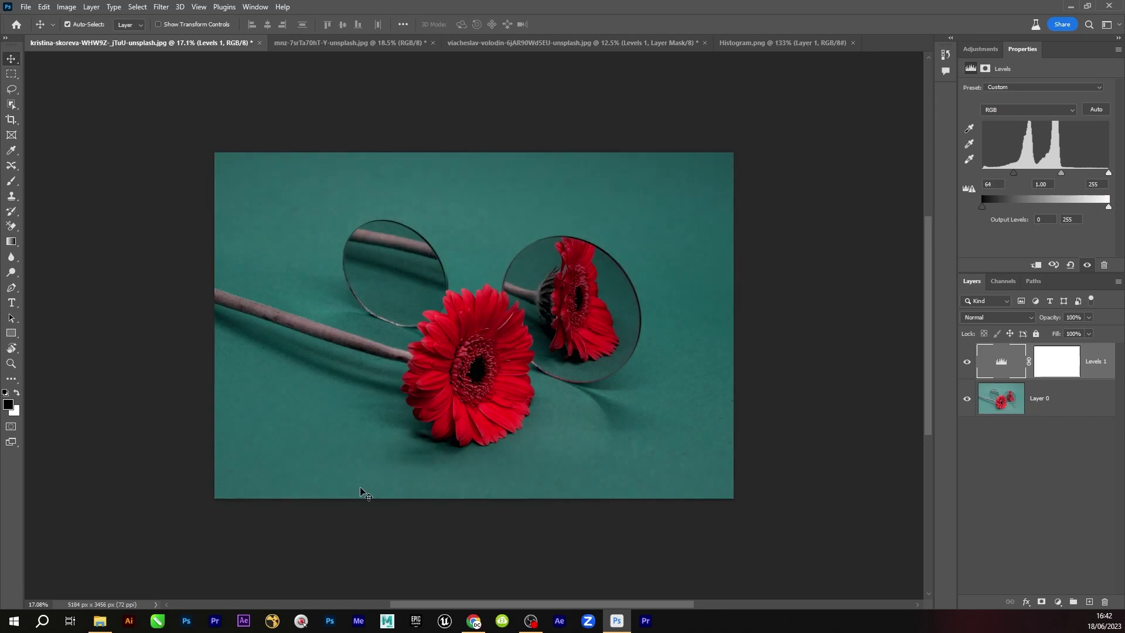
{"action": "scroll", "coordinate": [389, 452], "scroll_direction": "up", "scroll_amount": 3}
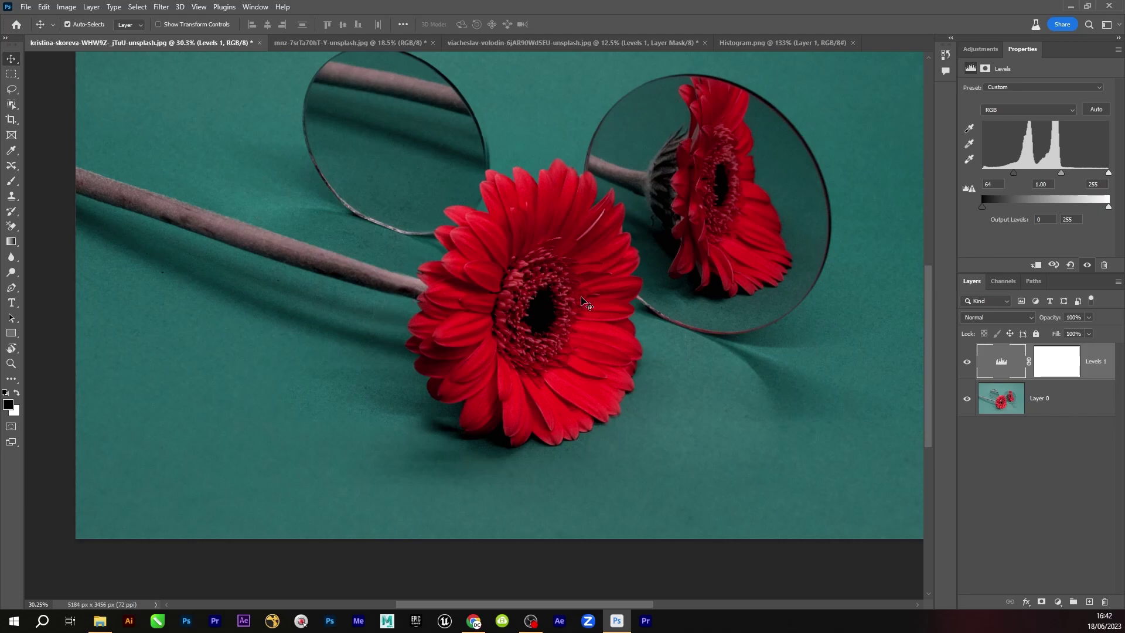
{"action": "scroll", "coordinate": [572, 301], "scroll_direction": "down", "scroll_amount": 2}
{"action": "scroll", "coordinate": [572, 301], "scroll_direction": "down", "scroll_amount": 1}
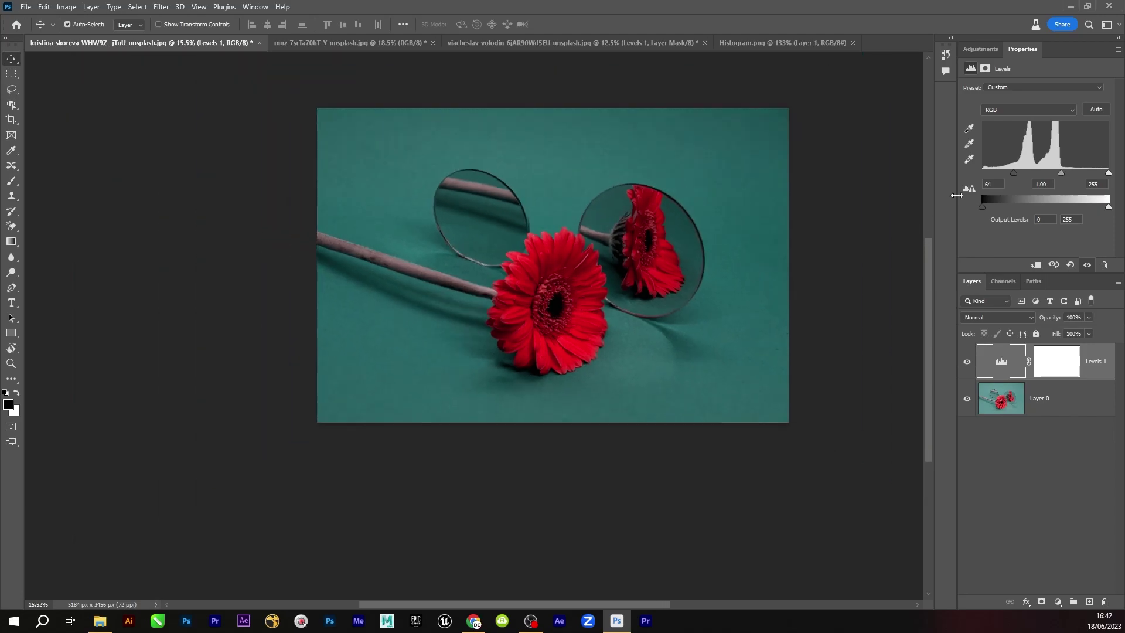
{"action": "left_click_drag", "start_coordinate": [1015, 173], "coordinate": [968, 175]}
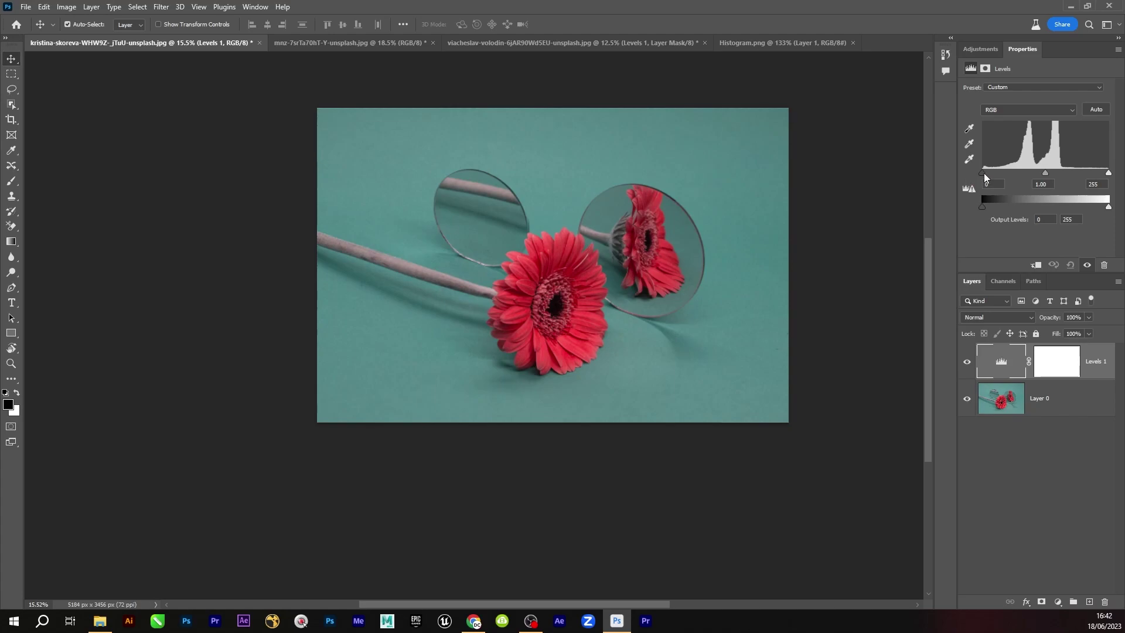
Step: Set the gerbera photo's shadow input level to 44 and compare the image with the Levels layer hidden and shown
{"action": "left_click_drag", "start_coordinate": [982, 173], "coordinate": [1001, 172]}
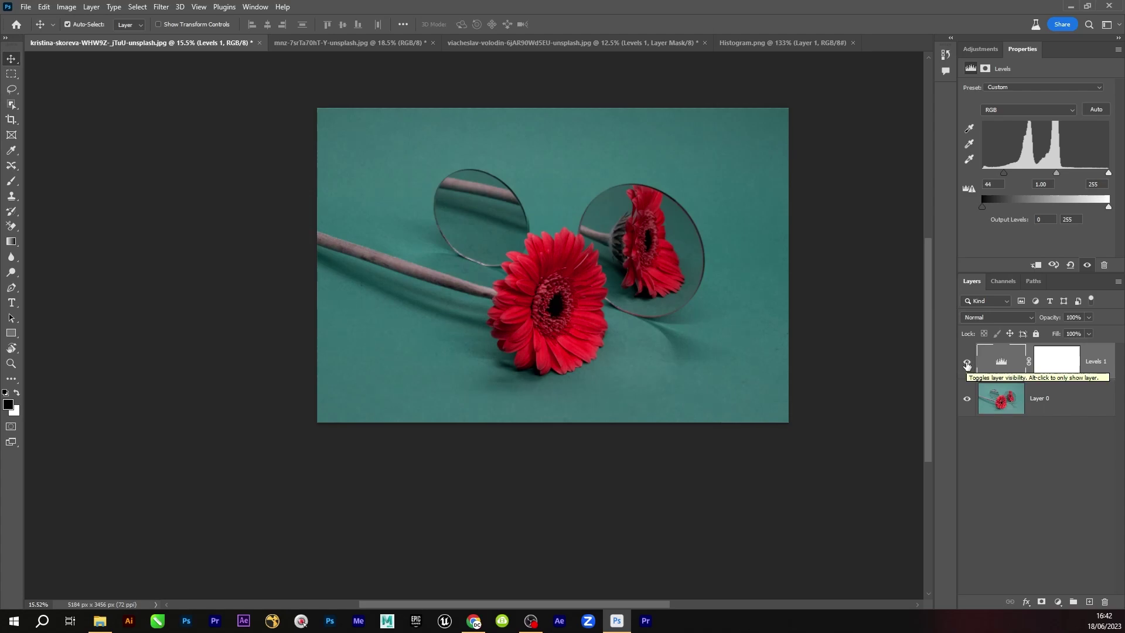
{"action": "left_click", "coordinate": [968, 365]}
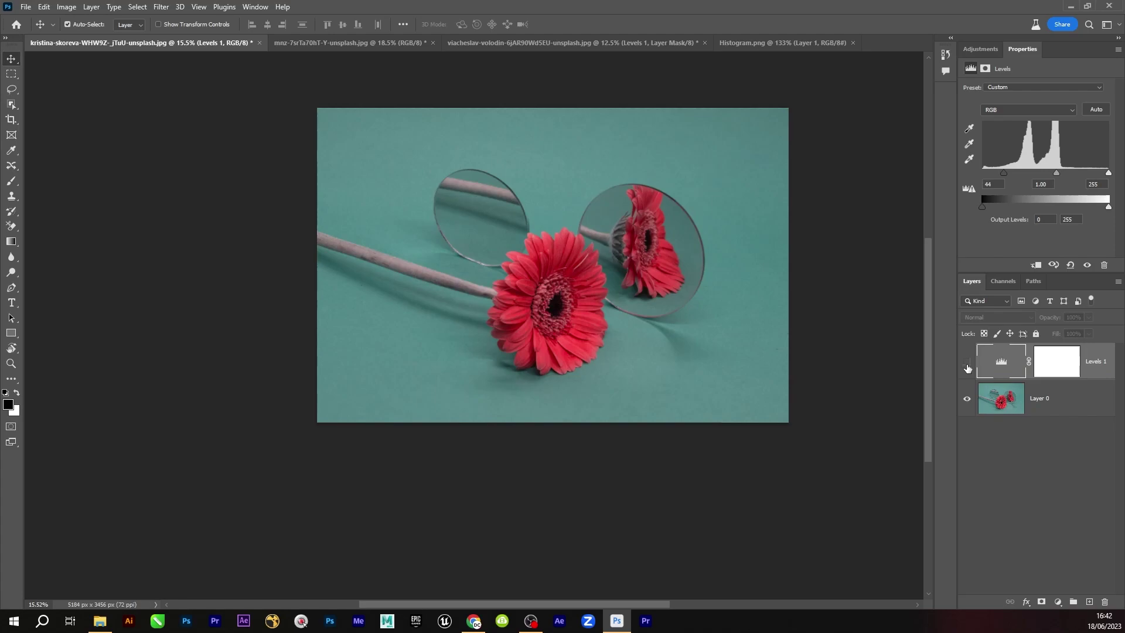
{"action": "left_click", "coordinate": [968, 364]}
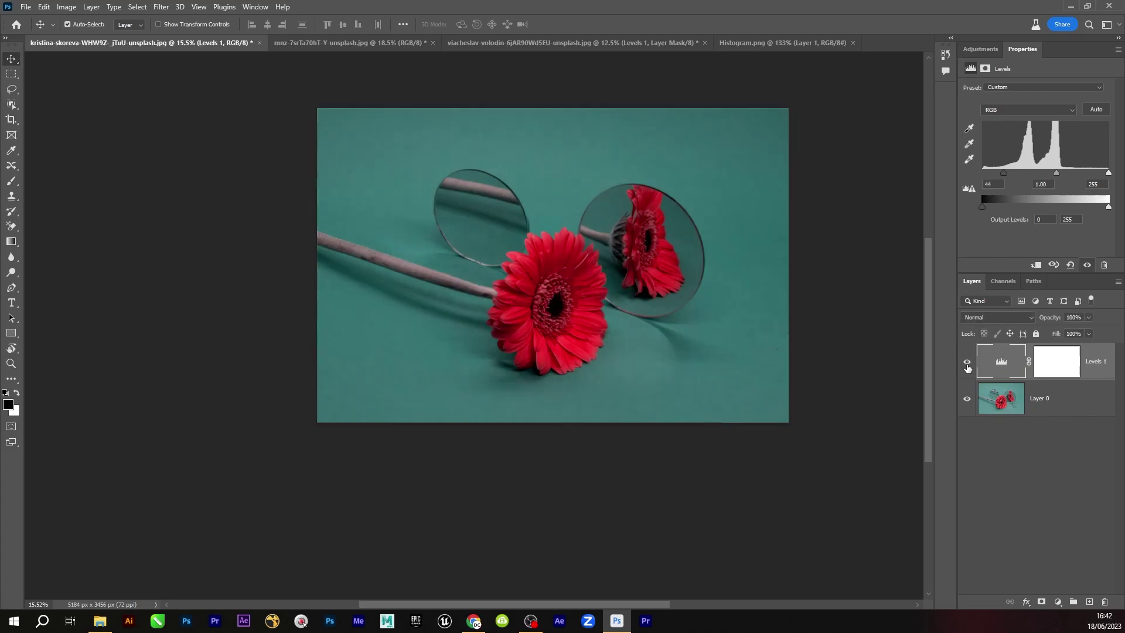
{"action": "left_click", "coordinate": [968, 364]}
{"action": "left_click", "coordinate": [968, 363]}
{"action": "left_click", "coordinate": [967, 364]}
{"action": "left_click", "coordinate": [968, 365]}
{"action": "left_click_drag", "start_coordinate": [1058, 172], "coordinate": [1057, 174]}
{"action": "left_click_drag", "start_coordinate": [1109, 173], "coordinate": [1105, 176]}
{"action": "left_click", "coordinate": [967, 364]}
{"action": "left_click", "coordinate": [966, 364]}
Step: Switch to the brown shoes photo and add a Levels adjustment layer above its background
{"action": "left_click", "coordinate": [324, 44]}
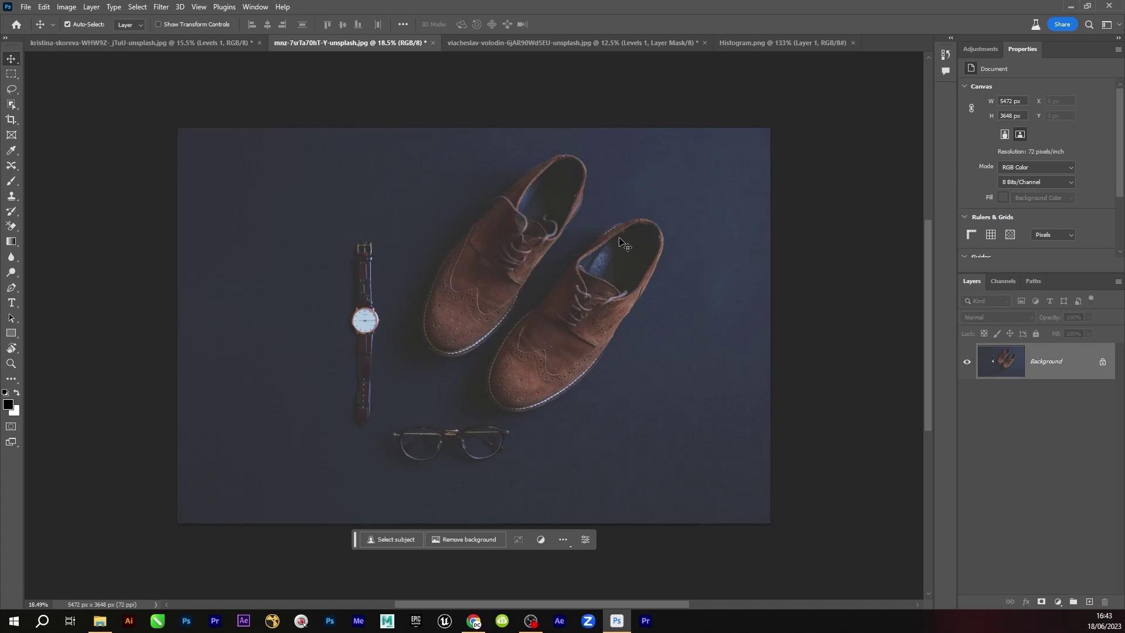
{"action": "left_click", "coordinate": [982, 48]}
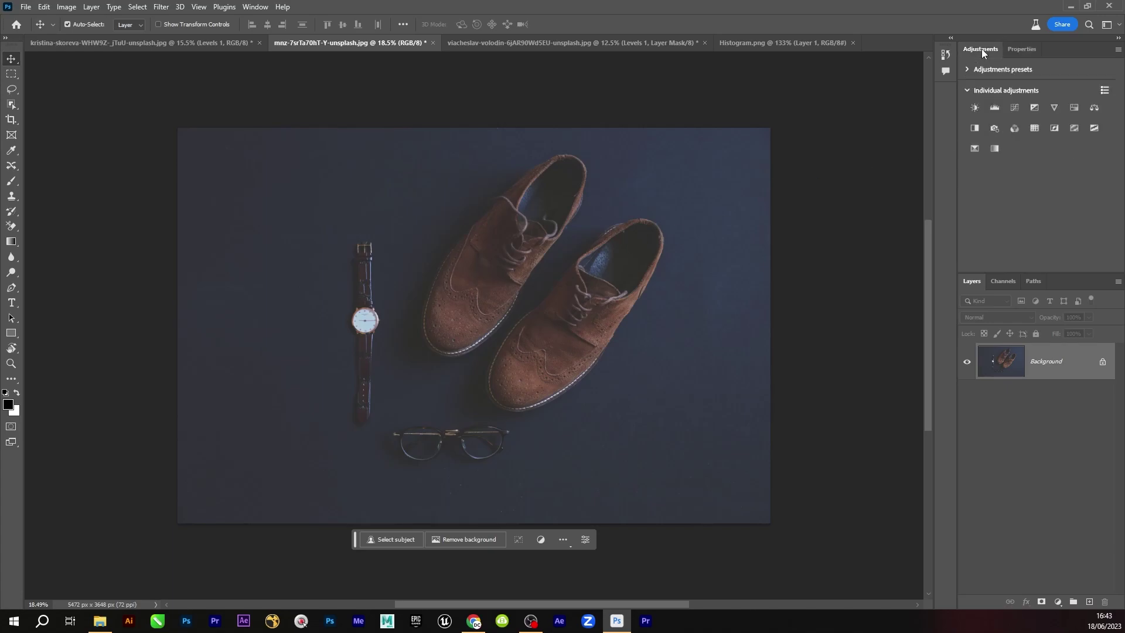
{"action": "left_click", "coordinate": [995, 111]}
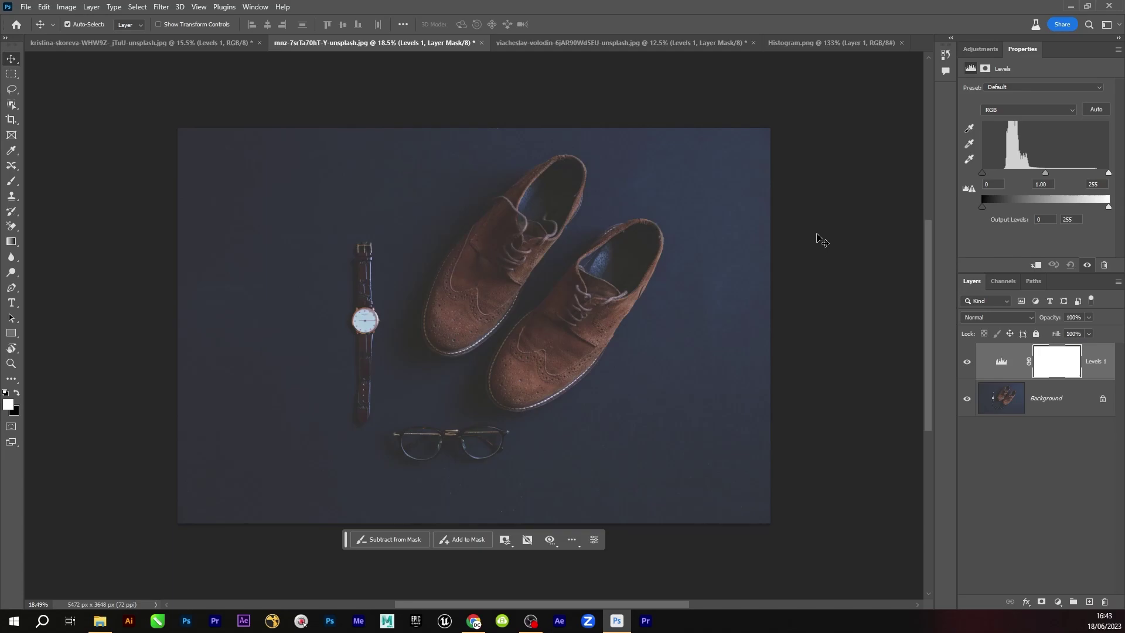
Step: Set the shoes photo's shadow input level to 40 in Levels and inspect the darkened image
{"action": "left_click_drag", "start_coordinate": [982, 173], "coordinate": [989, 173]}
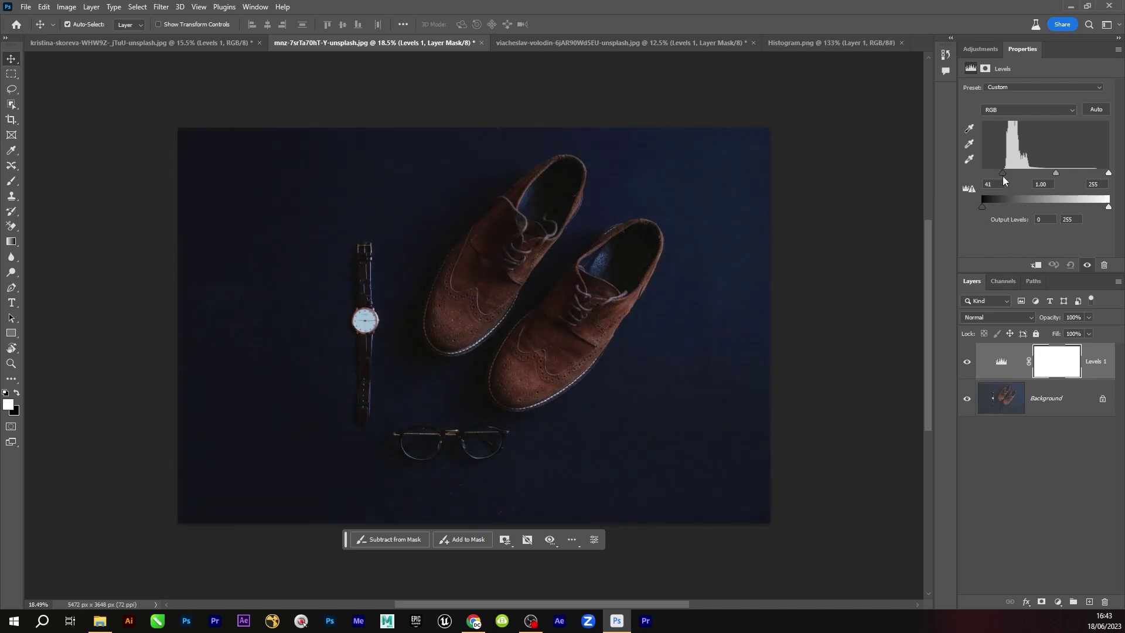
{"action": "left_click_drag", "start_coordinate": [1004, 176], "coordinate": [1007, 174]}
{"action": "scroll", "coordinate": [649, 372], "scroll_direction": "up", "scroll_amount": 3}
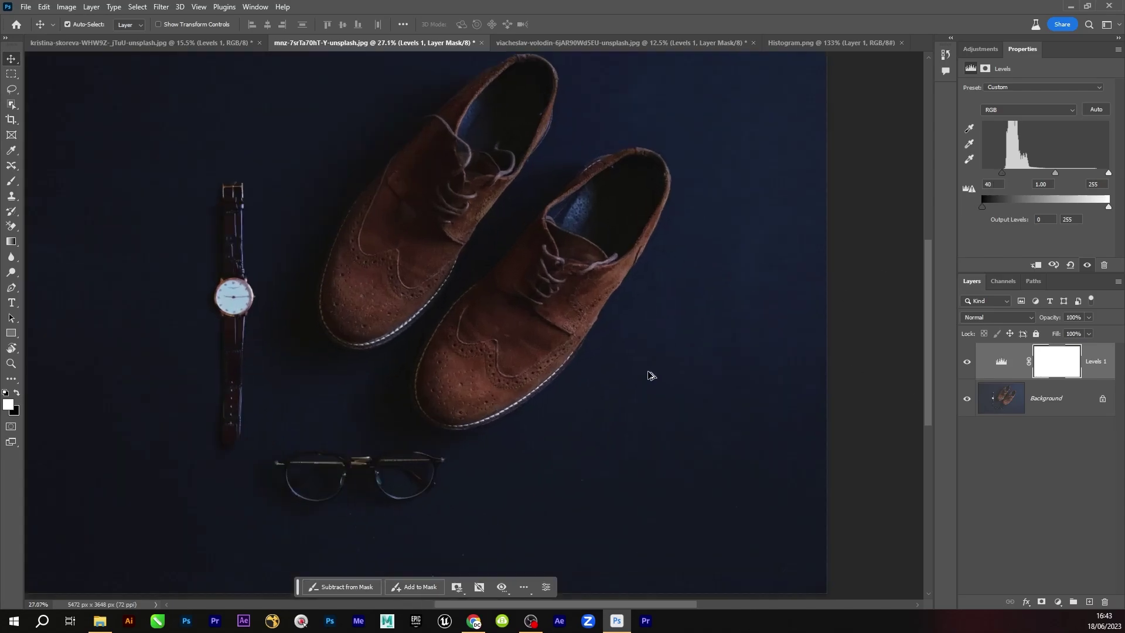
{"action": "scroll", "coordinate": [648, 372], "scroll_direction": "down", "scroll_amount": 2}
{"action": "scroll", "coordinate": [459, 376], "scroll_direction": "up", "scroll_amount": 2}
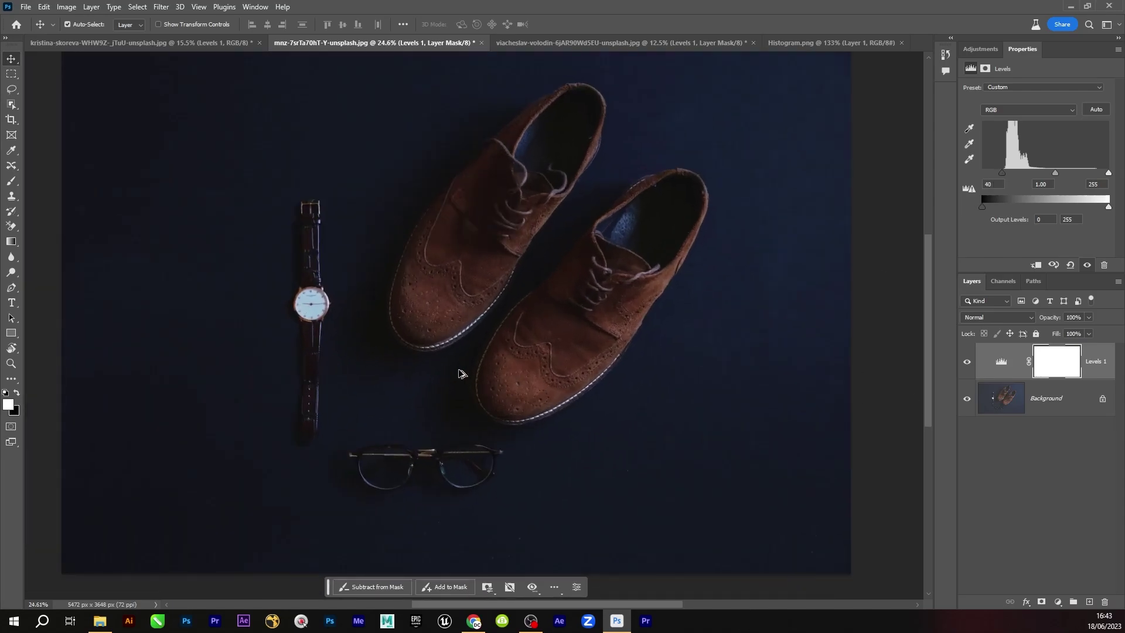
Step: Compare the shoes photo before and after the shadow correction by hiding and showing the Levels layer
{"action": "left_click", "coordinate": [967, 364]}
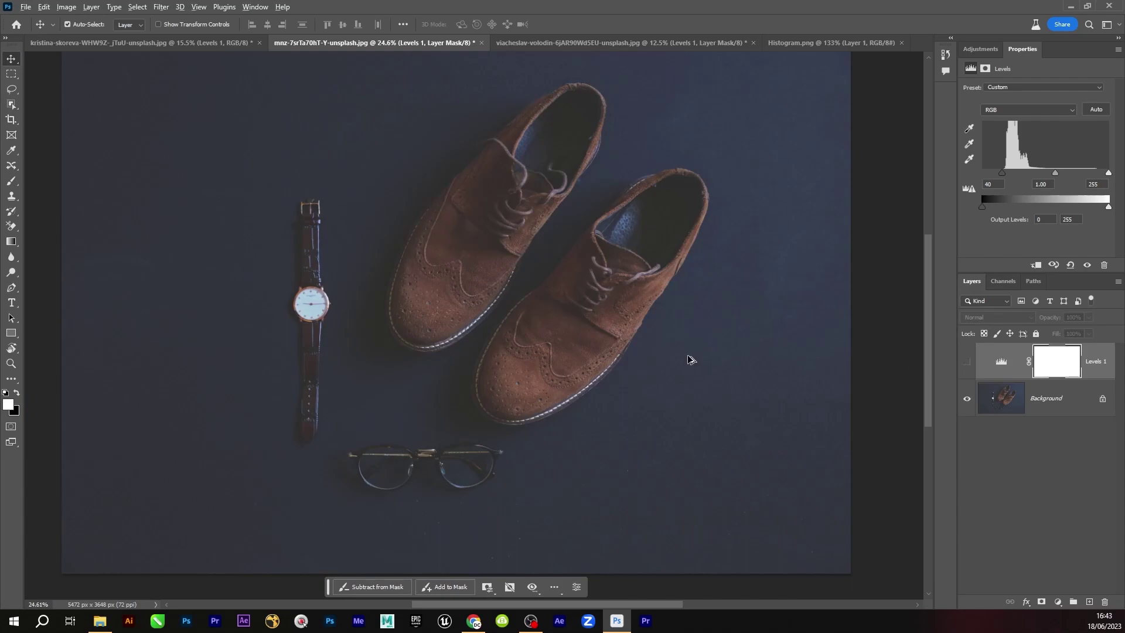
{"action": "scroll", "coordinate": [688, 360], "scroll_direction": "down", "scroll_amount": 2}
{"action": "scroll", "coordinate": [689, 361], "scroll_direction": "up", "scroll_amount": 1}
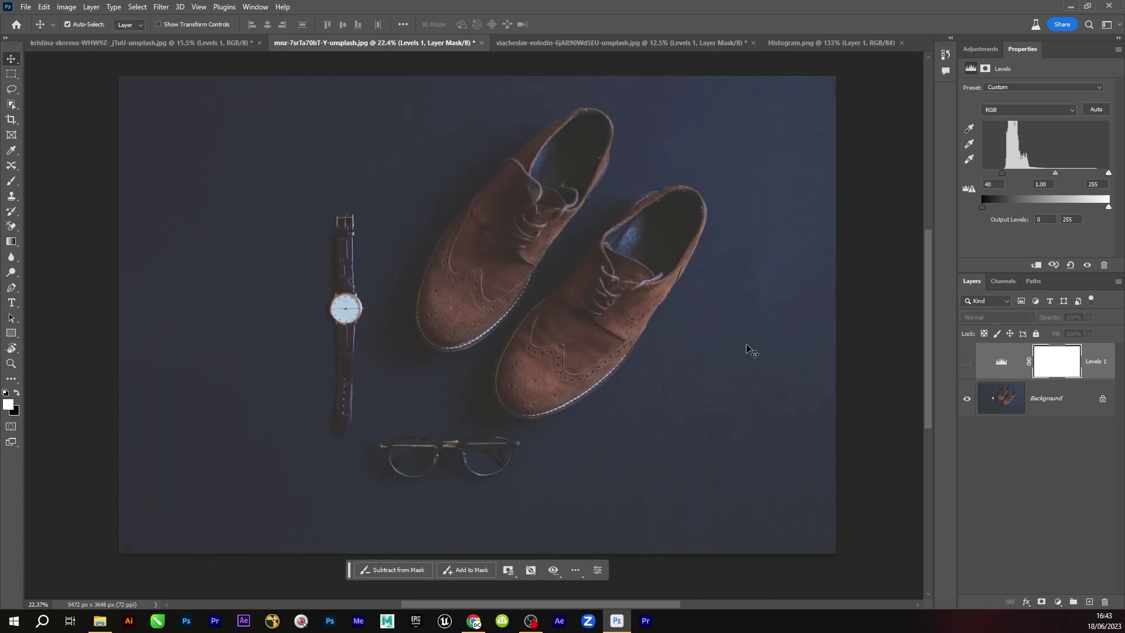
{"action": "left_click", "coordinate": [967, 364]}
{"action": "left_click", "coordinate": [968, 364]}
{"action": "left_click", "coordinate": [968, 364]}
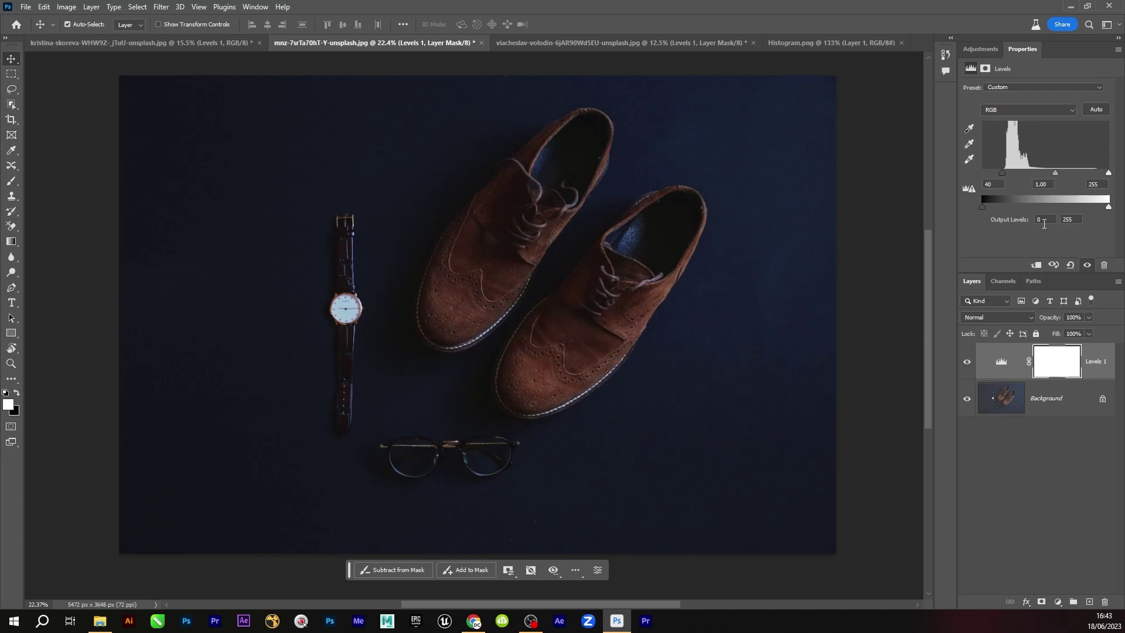
{"action": "left_click_drag", "start_coordinate": [1056, 171], "coordinate": [1055, 172]}
{"action": "left_click", "coordinate": [967, 365]}
{"action": "left_click", "coordinate": [967, 365]}
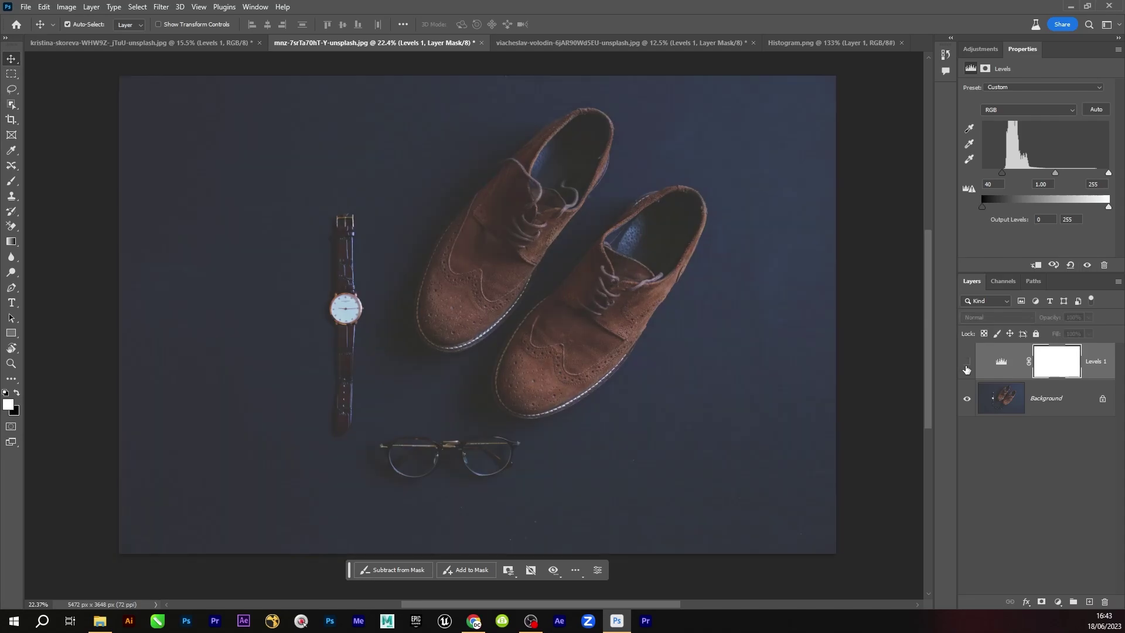
{"action": "left_click", "coordinate": [967, 364]}
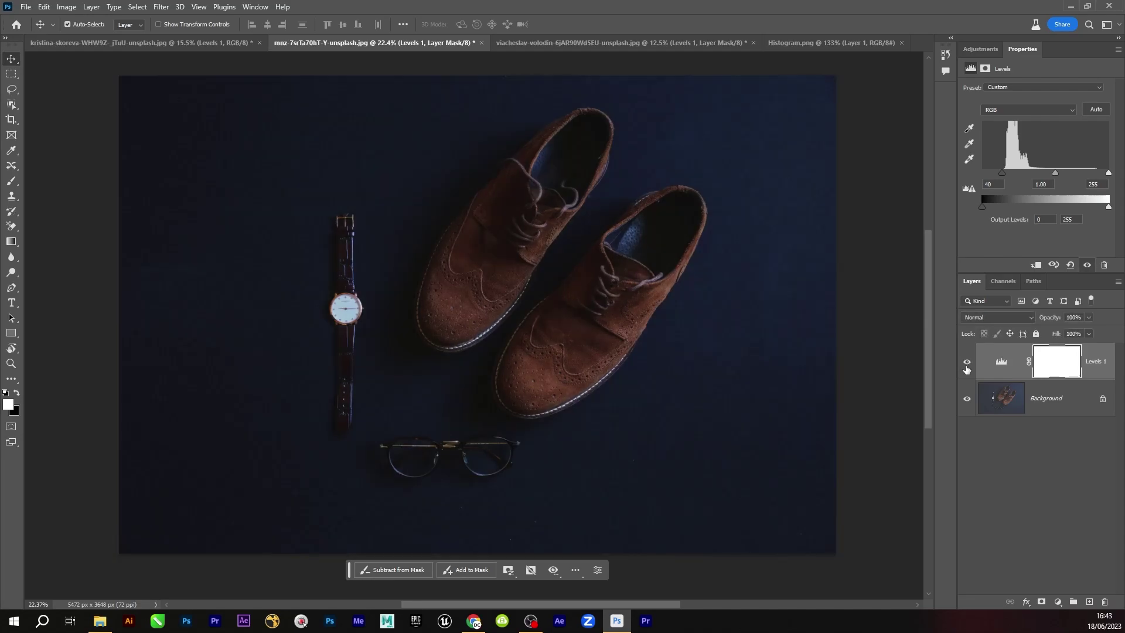
{"action": "left_click", "coordinate": [967, 363]}
{"action": "left_click", "coordinate": [967, 363]}
Step: Set the shoes photo's highlight input level to 184 in Levels and compare the image with the adjustment off and on
{"action": "left_click_drag", "start_coordinate": [1108, 174], "coordinate": [1072, 177]}
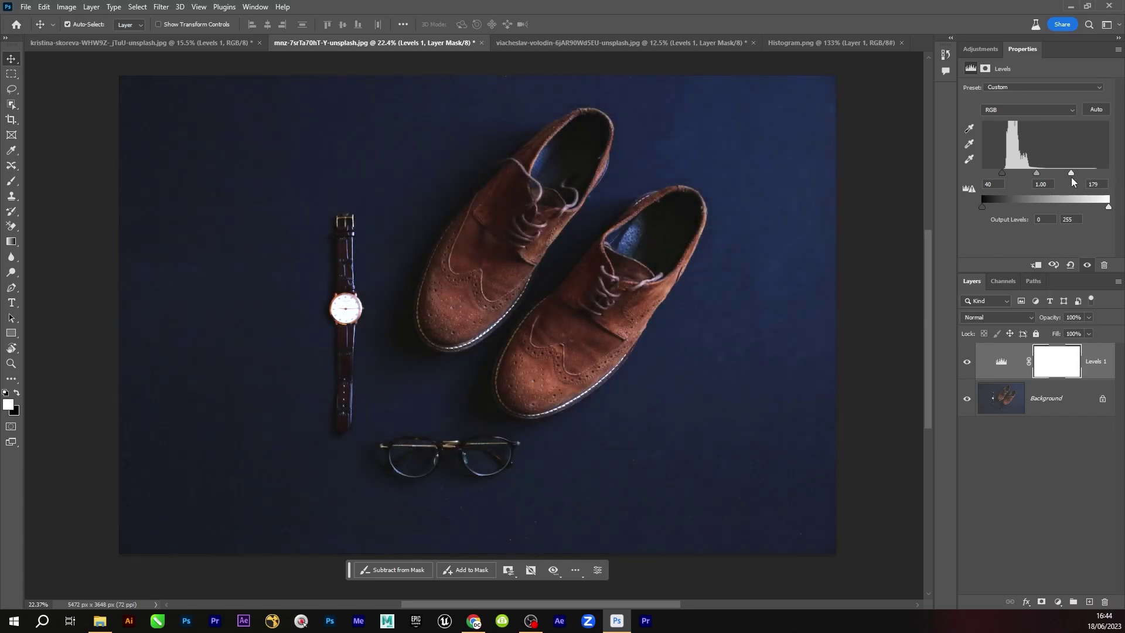
{"action": "left_click", "coordinate": [966, 362]}
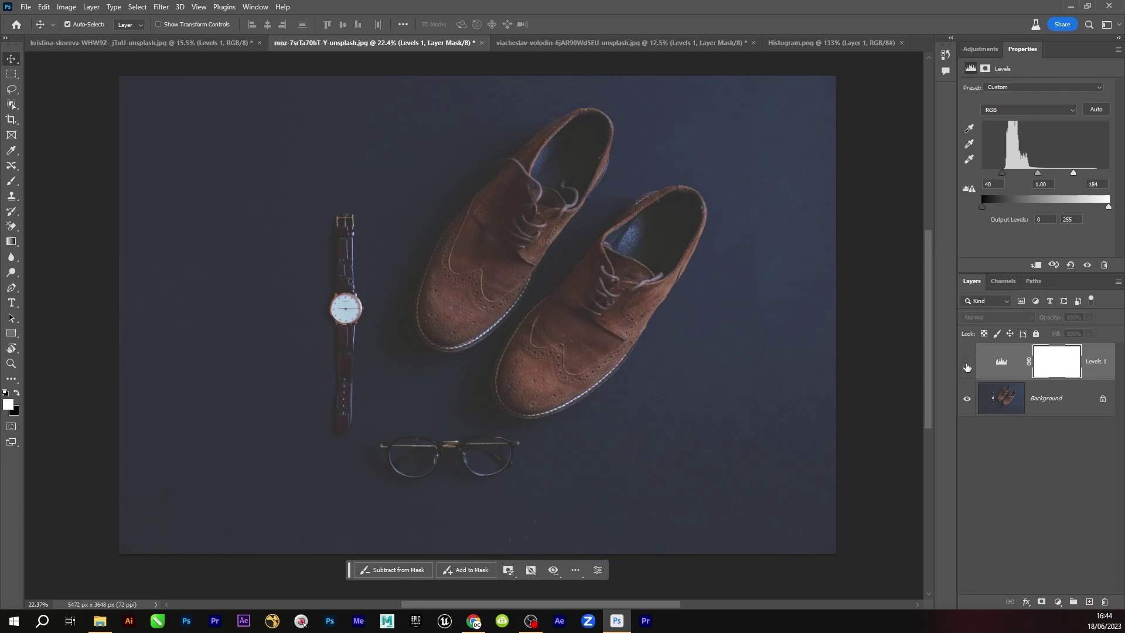
{"action": "left_click", "coordinate": [967, 362]}
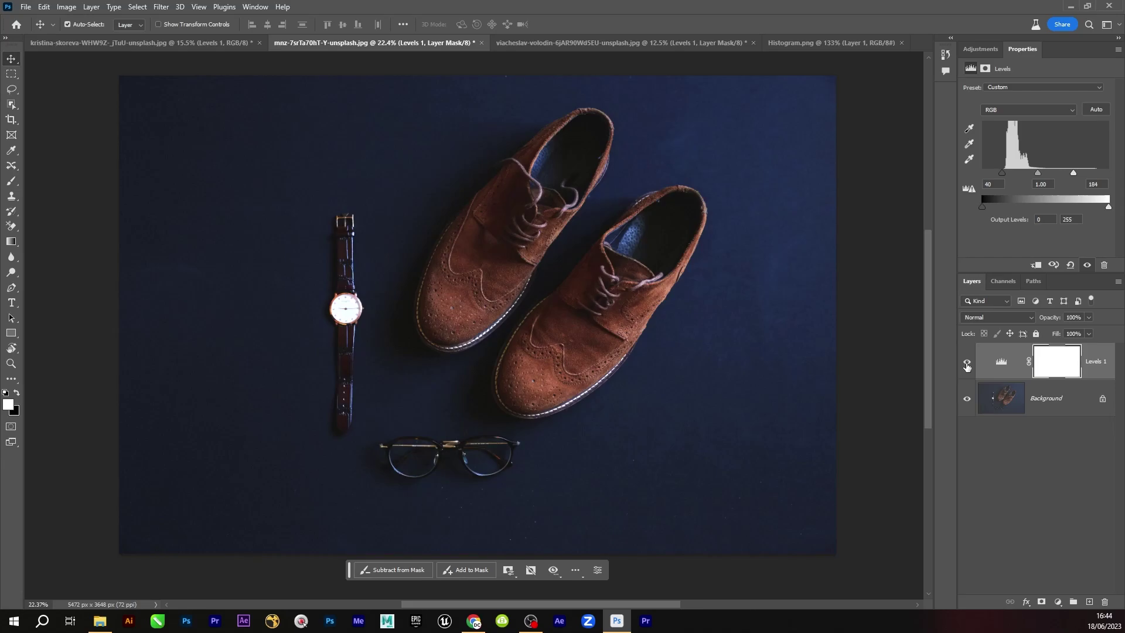
{"action": "left_click", "coordinate": [1087, 265]}
{"action": "left_click", "coordinate": [1087, 265]}
Step: Switch to the pink rose bouquet photo, delete its existing Levels layer, and unlock the background layer
{"action": "left_click", "coordinate": [565, 45]}
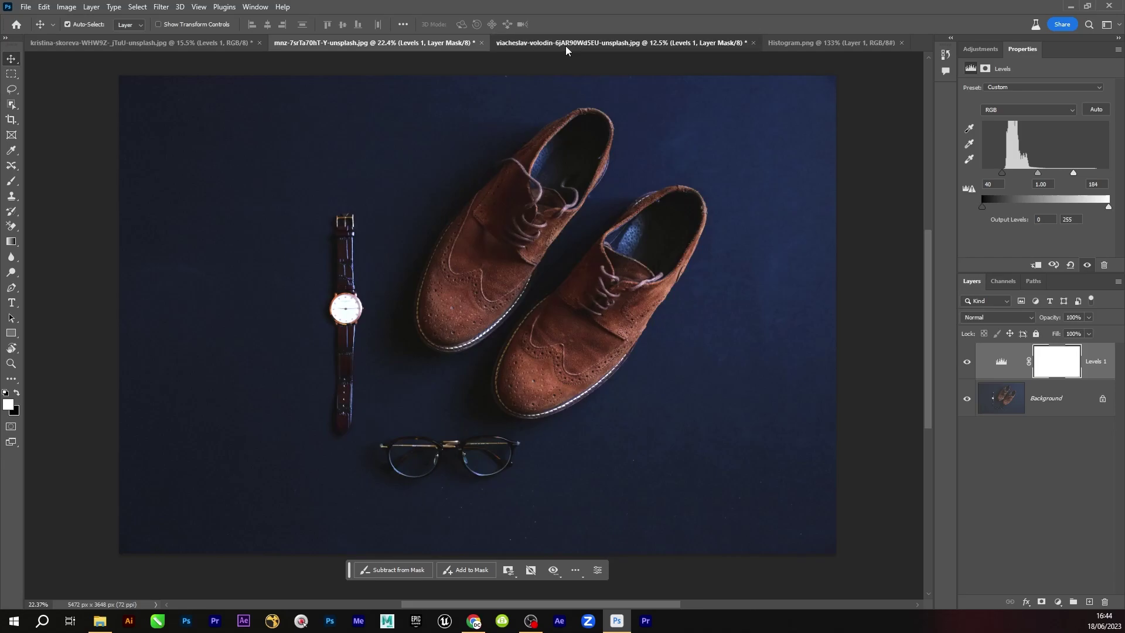
{"action": "left_click_drag", "start_coordinate": [1080, 368], "coordinate": [1105, 603]}
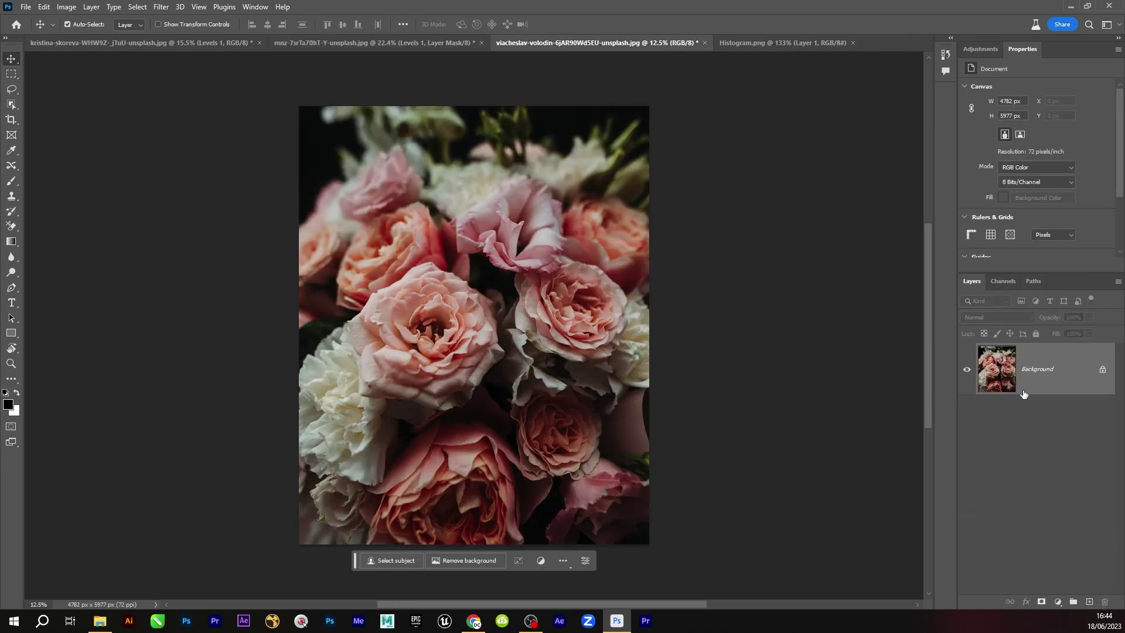
{"action": "left_click", "coordinate": [1102, 371]}
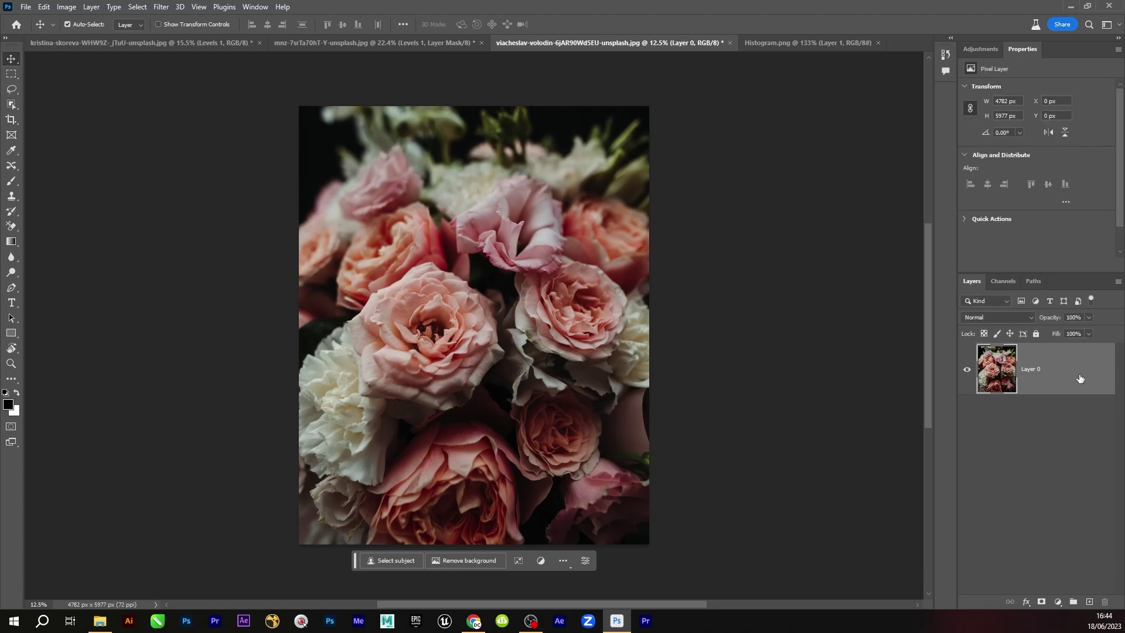
Step: Add a Levels adjustment layer to the rose bouquet photo and set the midtone input level to 1.51
{"action": "left_click", "coordinate": [980, 48]}
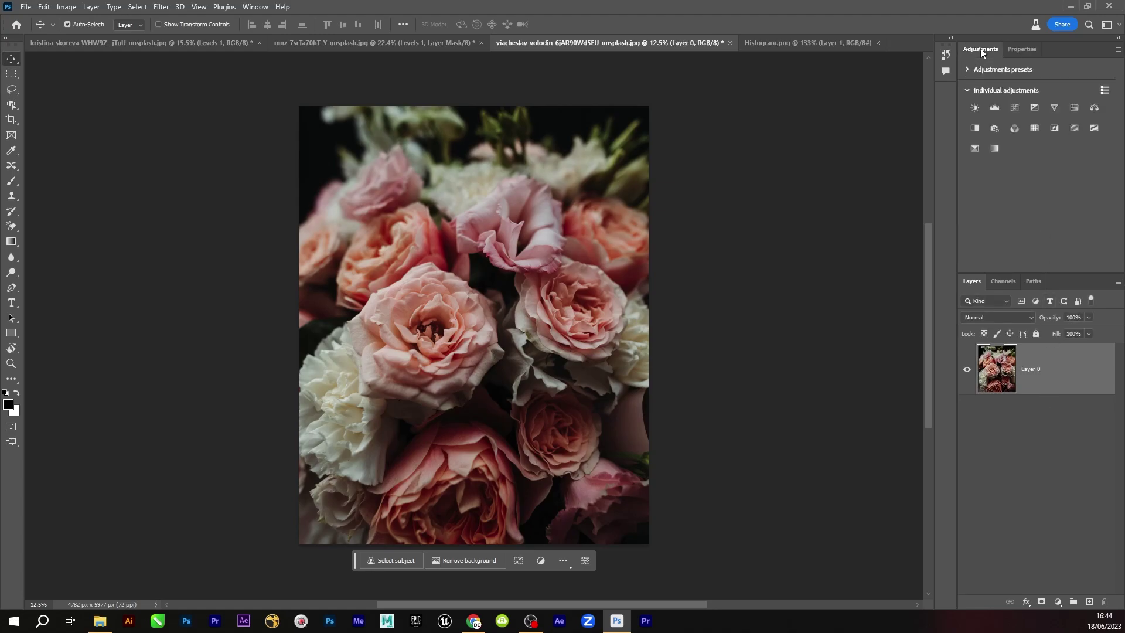
{"action": "left_click", "coordinate": [994, 107]}
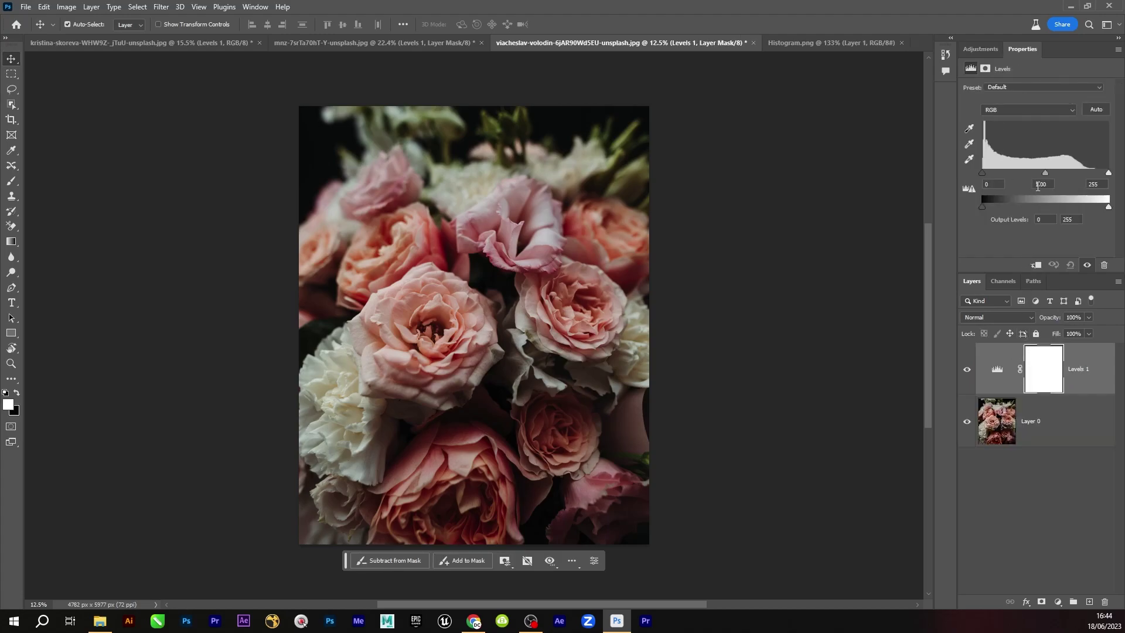
{"action": "left_click_drag", "start_coordinate": [1046, 174], "coordinate": [1030, 174]}
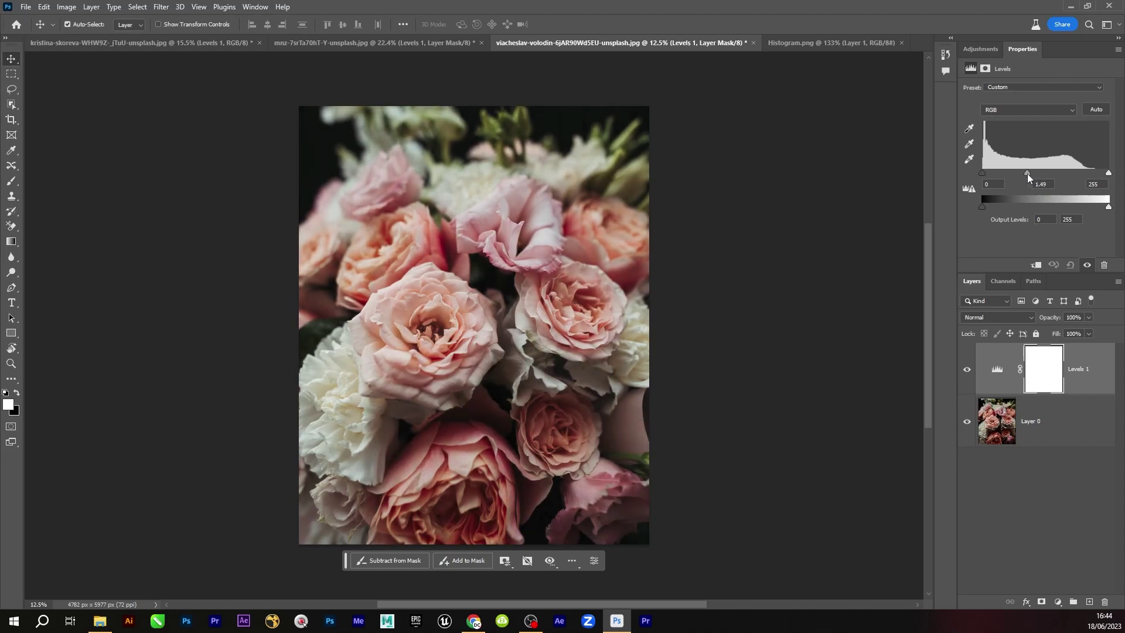
{"action": "left_click_drag", "start_coordinate": [1028, 174], "coordinate": [1026, 173]}
Step: Set the rose photo's shadow input level to 15 and compare the image with the Levels layer hidden and shown
{"action": "left_click_drag", "start_coordinate": [984, 177], "coordinate": [990, 178]}
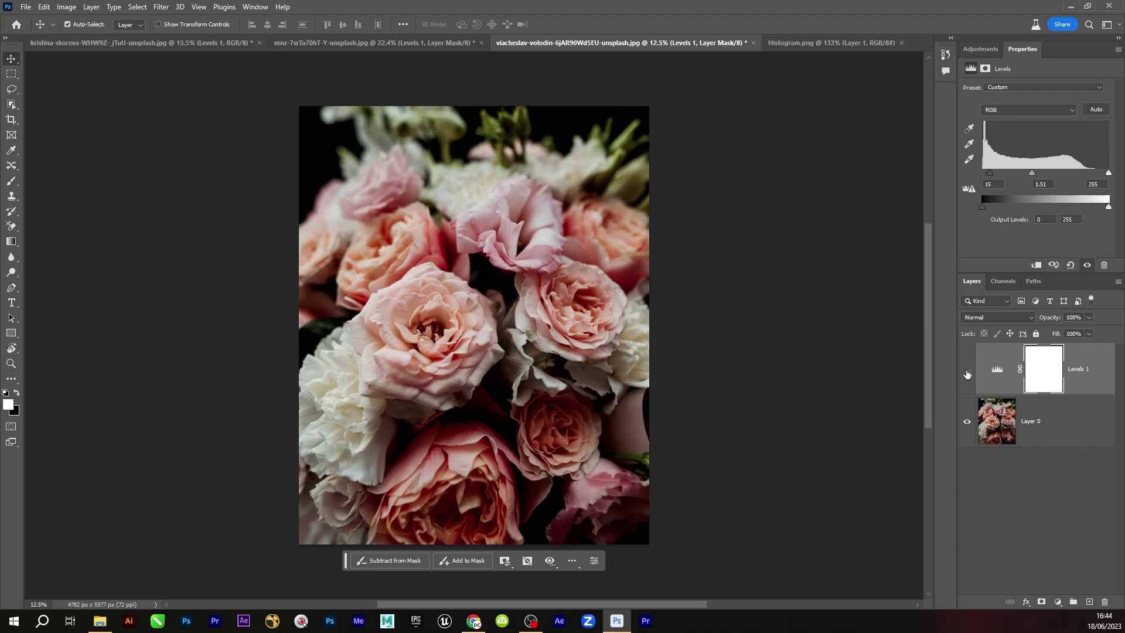
{"action": "left_click", "coordinate": [967, 371]}
{"action": "left_click", "coordinate": [967, 370]}
Step: Set the rose photo's highlight input level to 242 and compare the image with the adjustment off and on
{"action": "mouse_move", "coordinate": [1108, 173]}
{"action": "left_mouse_down"}
{"action": "mouse_move", "coordinate": [1070, 175]}
{"action": "mouse_move", "coordinate": [1101, 175]}
{"action": "left_mouse_up"}
{"action": "left_click", "coordinate": [967, 369]}
{"action": "left_click", "coordinate": [967, 370]}
{"action": "left_click", "coordinate": [967, 369]}
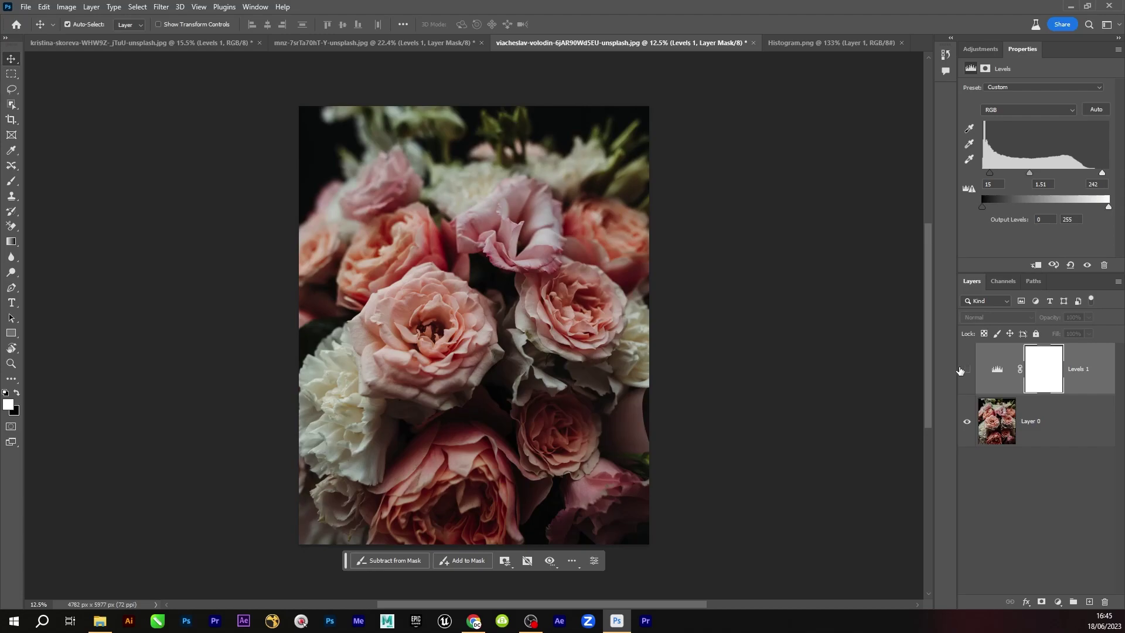
Step: Switch to the red gerbera photo and compare it before and after correction by toggling its Levels layer's visibility
{"action": "left_click", "coordinate": [189, 44]}
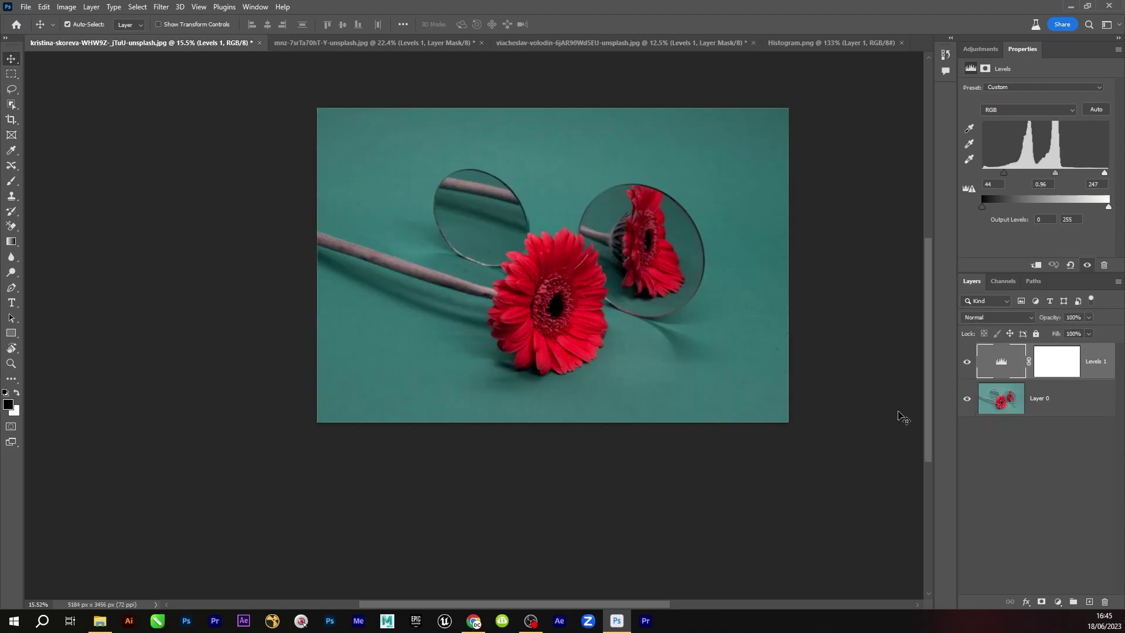
{"action": "left_click", "coordinate": [968, 367]}
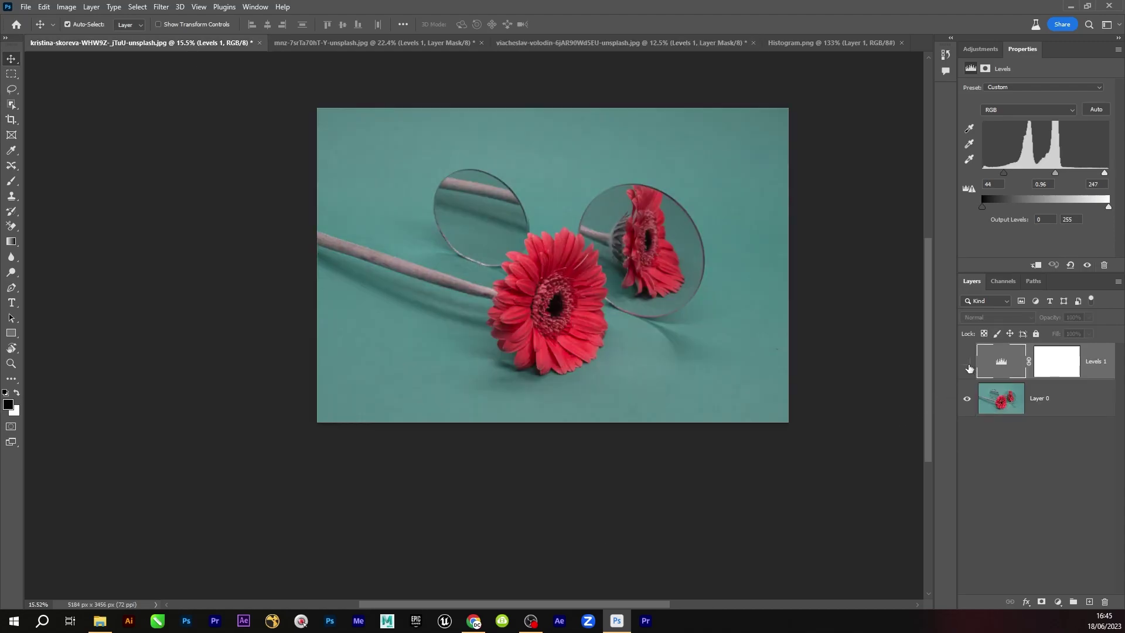
{"action": "left_click", "coordinate": [968, 366]}
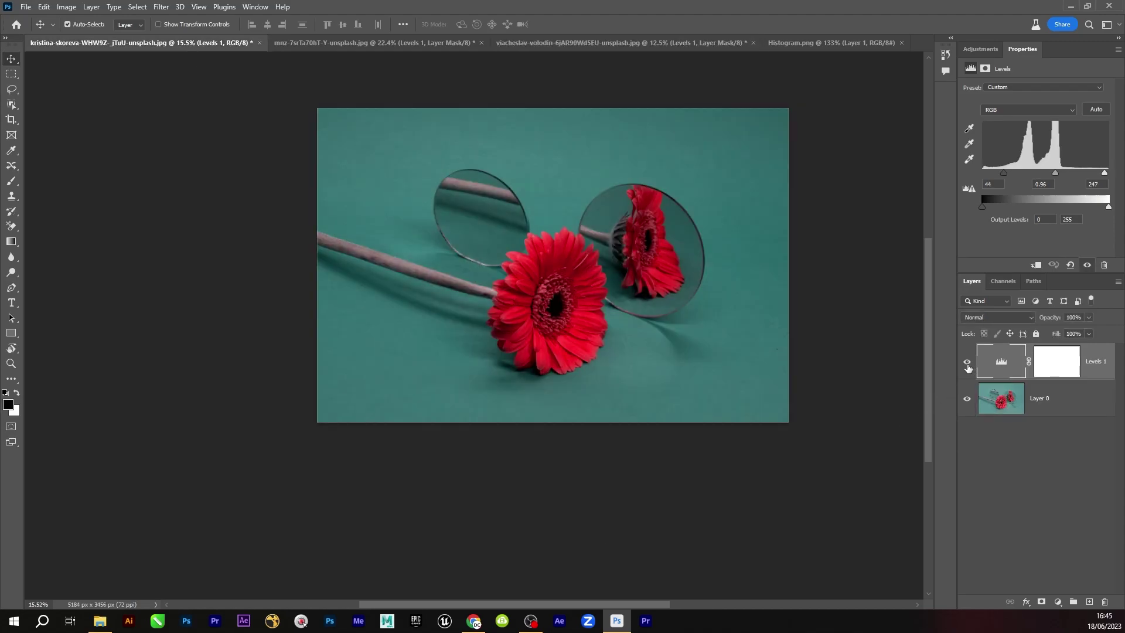
{"action": "left_click", "coordinate": [968, 366]}
{"action": "left_click", "coordinate": [968, 366]}
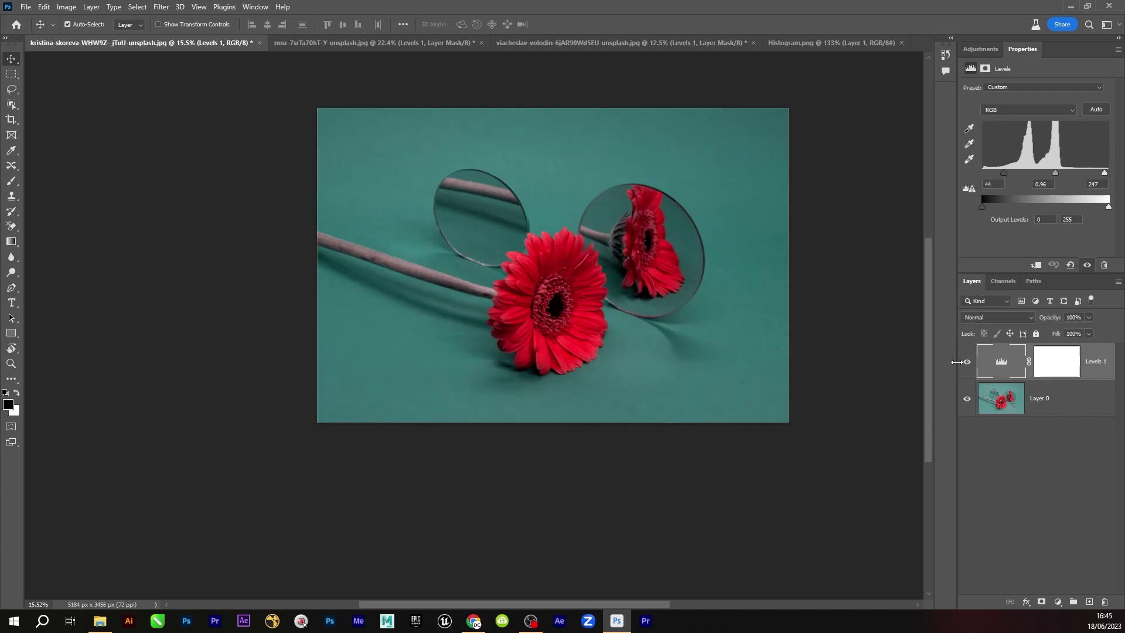
Step: Switch to the shoes photo and compare the original with the corrected version by hiding and showing its Levels layer
{"action": "left_click", "coordinate": [367, 43]}
{"action": "left_click", "coordinate": [968, 366]}
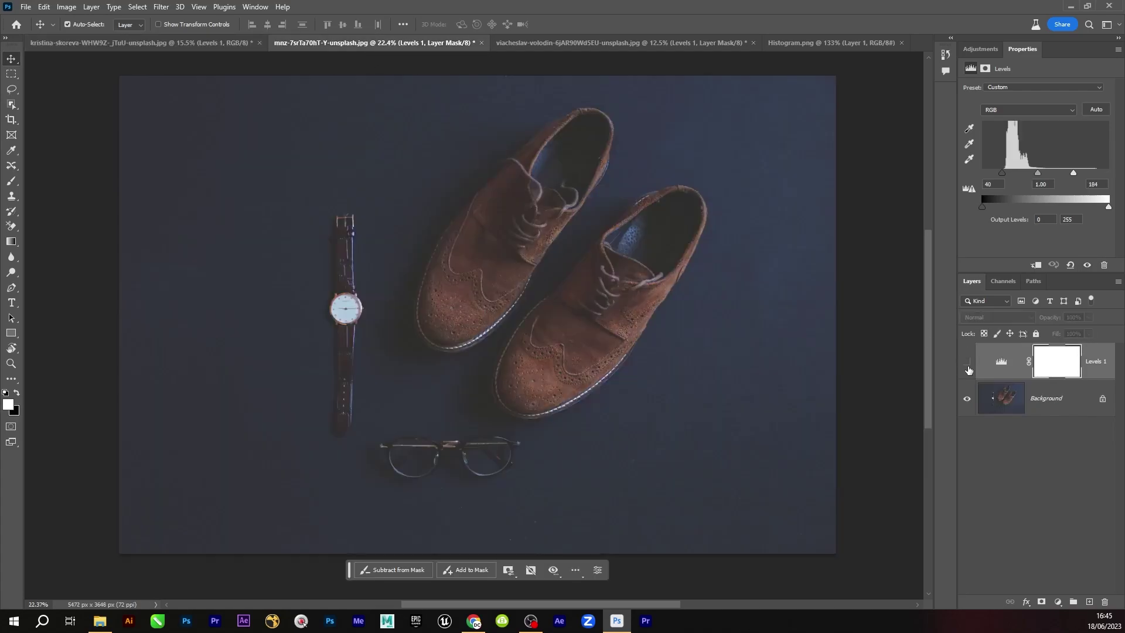
{"action": "left_click", "coordinate": [968, 366]}
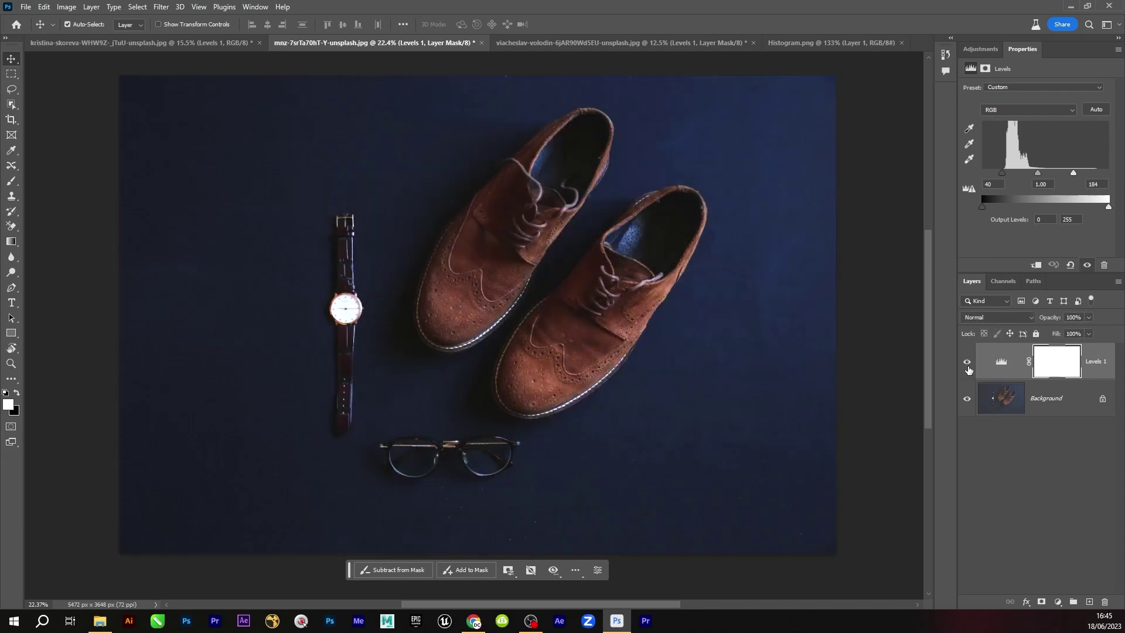
{"action": "left_click", "coordinate": [968, 366]}
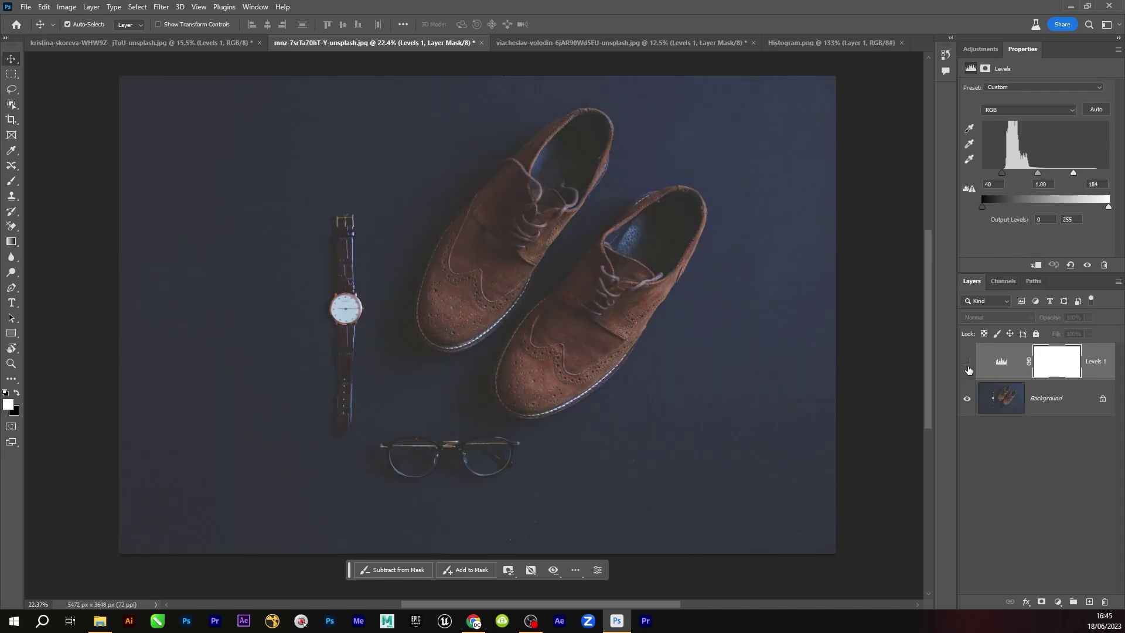
{"action": "left_click", "coordinate": [968, 367]}
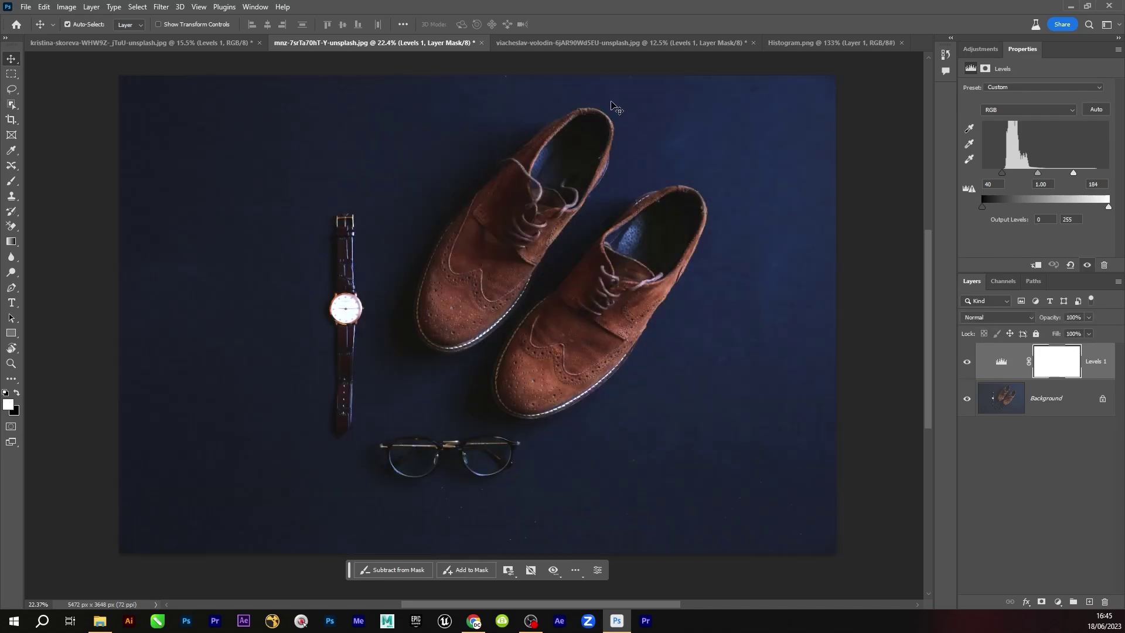
Step: Return to the rose bouquet photo and toggle its Levels layer to review the correction, leaving the layer visible
{"action": "left_click", "coordinate": [565, 43]}
{"action": "left_click", "coordinate": [967, 372]}
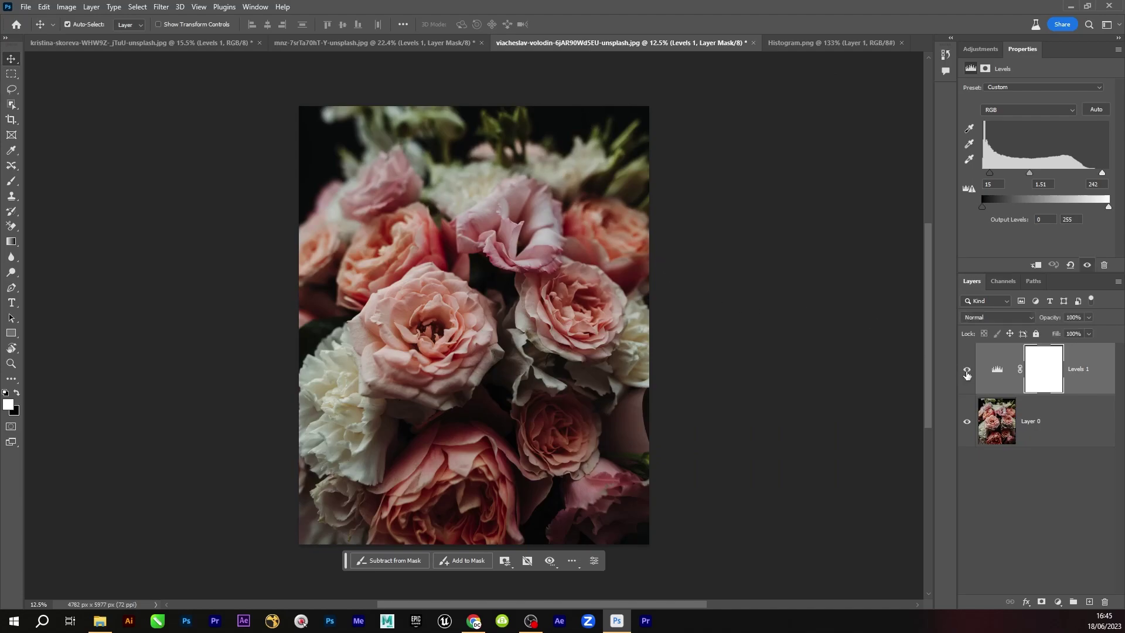
{"action": "left_click", "coordinate": [967, 374]}
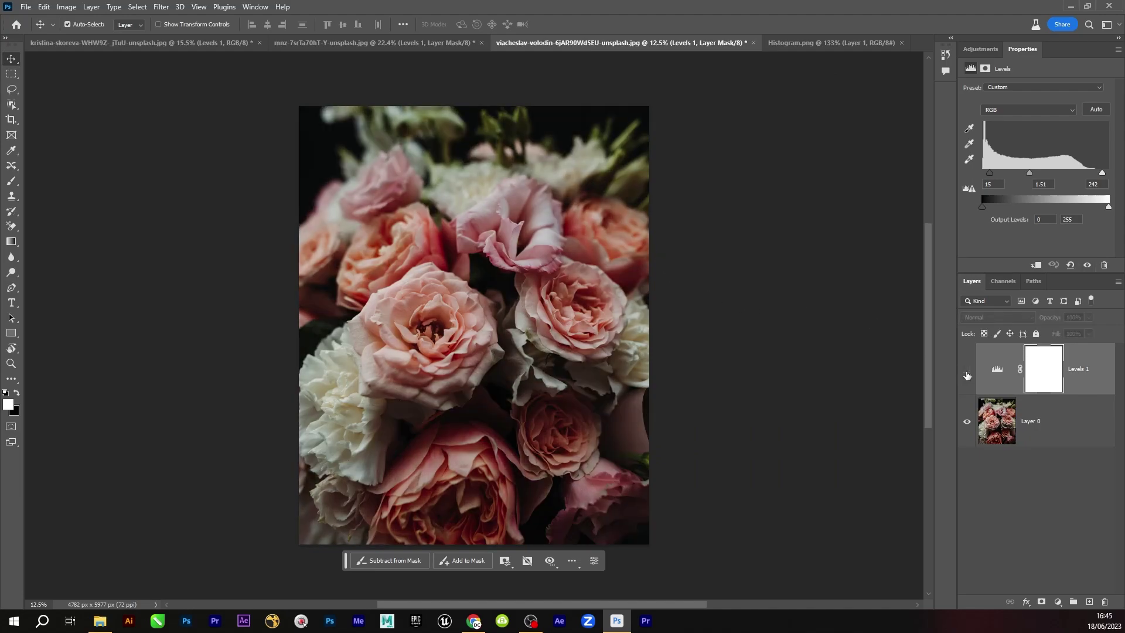
{"action": "left_click", "coordinate": [967, 374]}
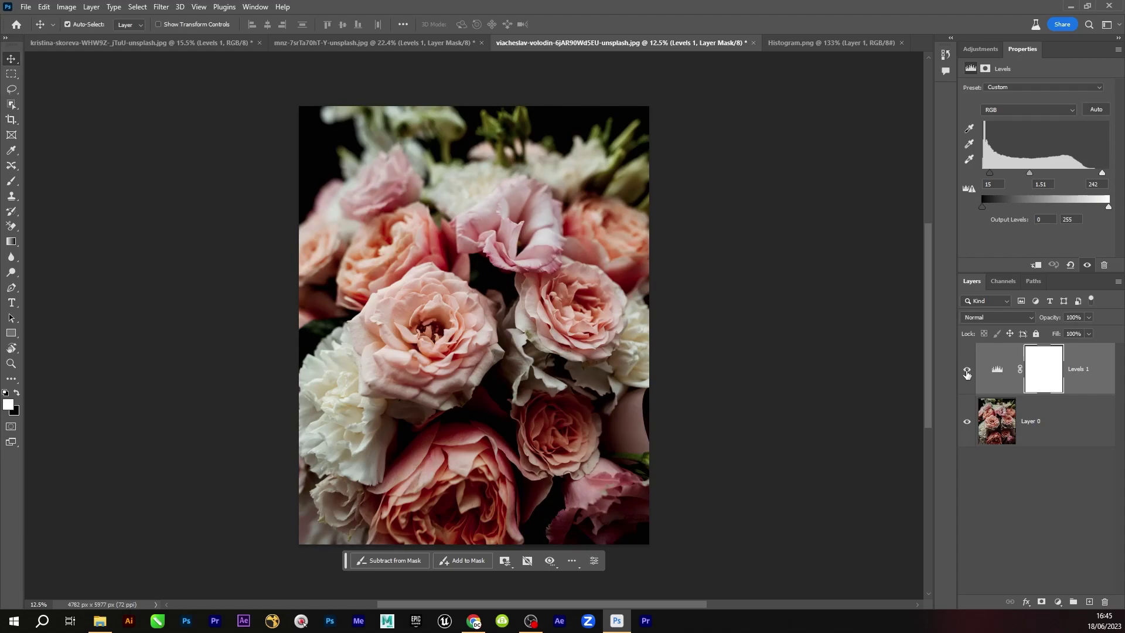